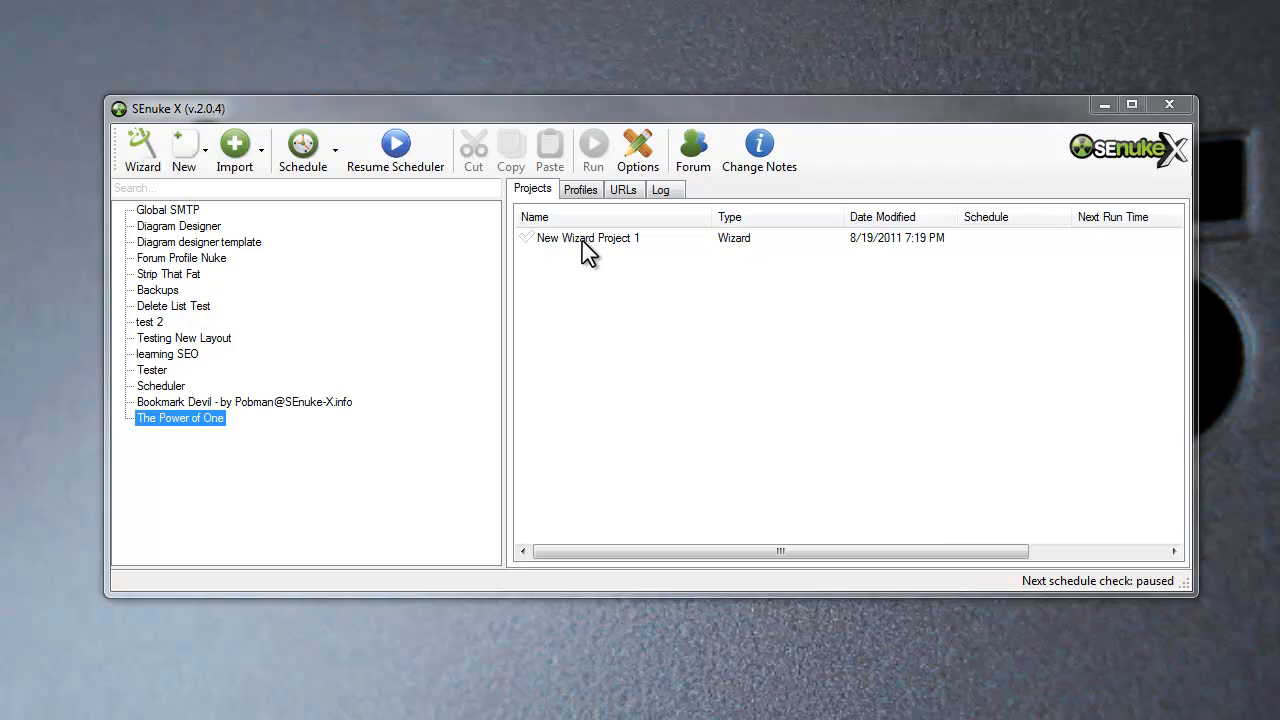
Step: Open New Wizard Project 1 in an enlarged campaign wizard window and continue to Common Project Settings - A
left_click(582, 240)
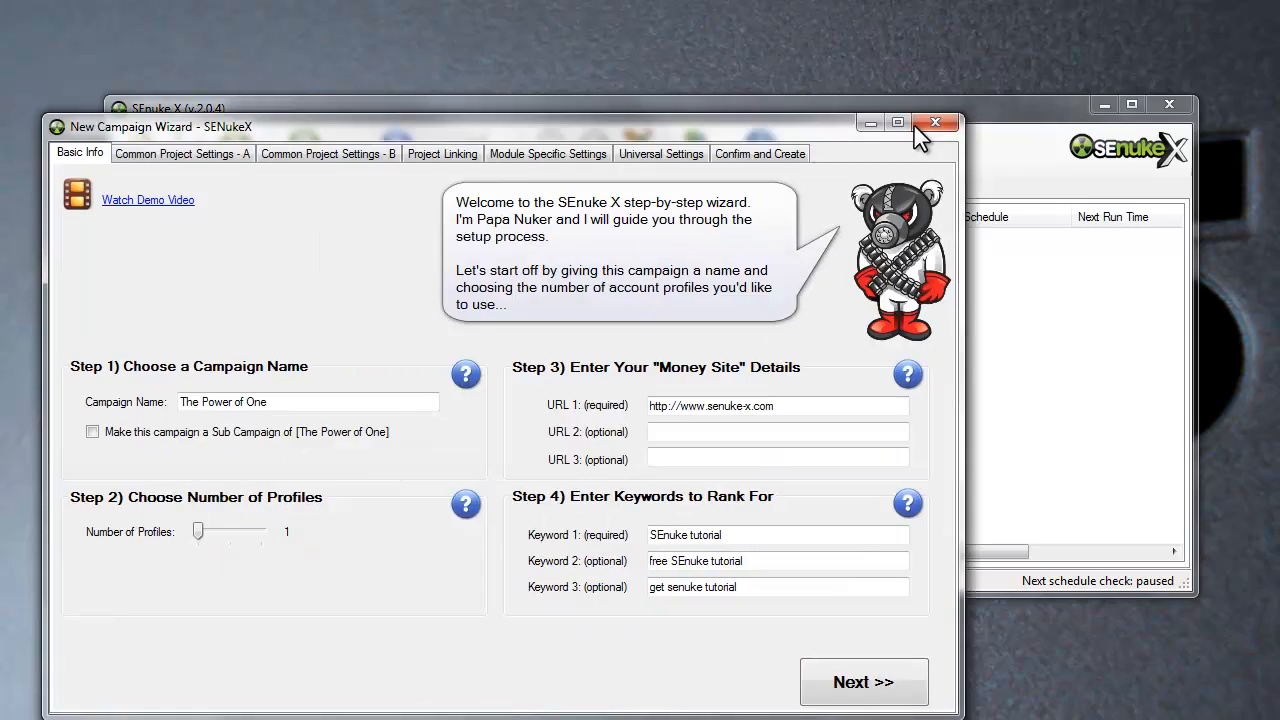
left_click_drag(806, 96, 760, 15)
left_click_drag(916, 598, 1278, 718)
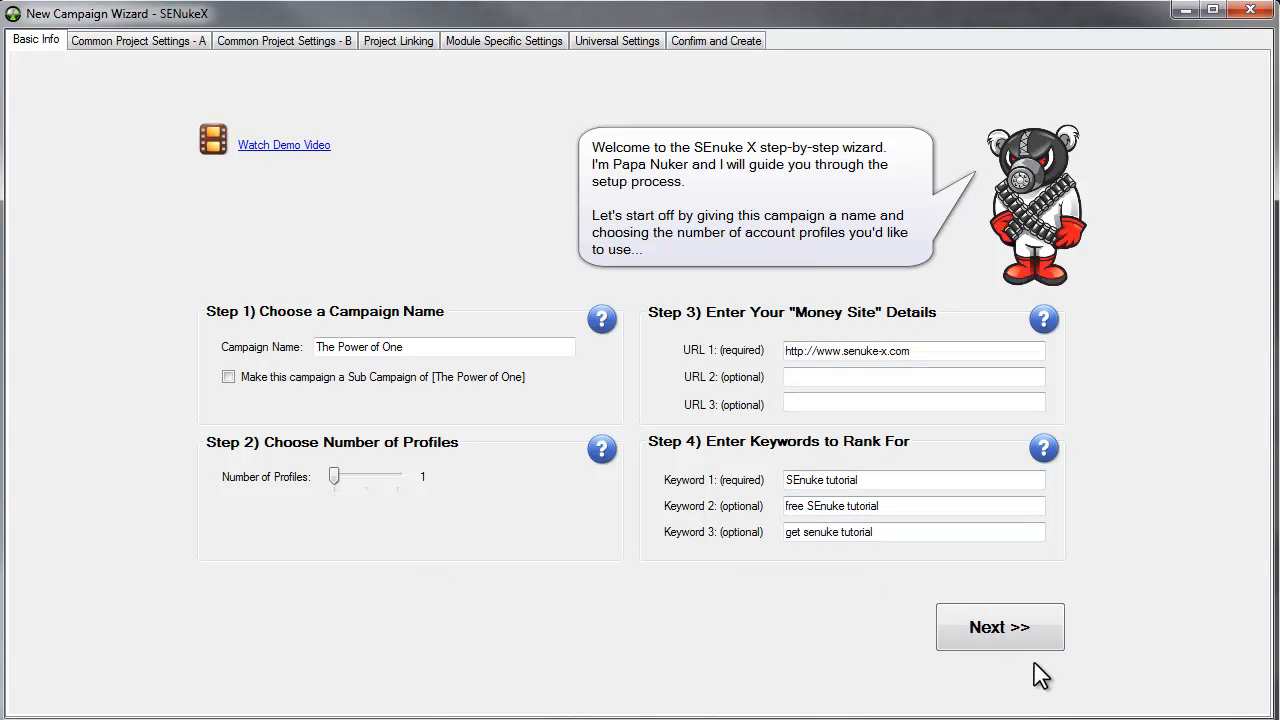
left_click(1022, 630)
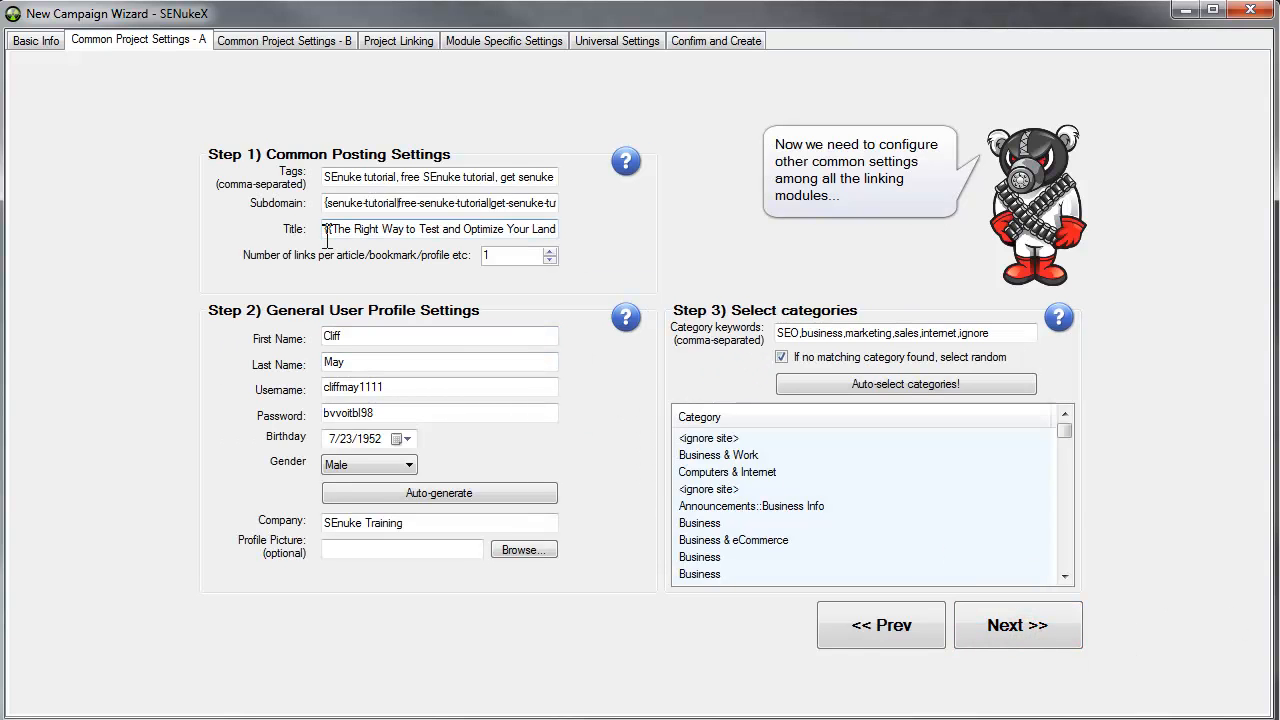
Step: Insert a hyphen between the keyword spin group and the number spin group in the common posting Subdomain
double_click(489, 255)
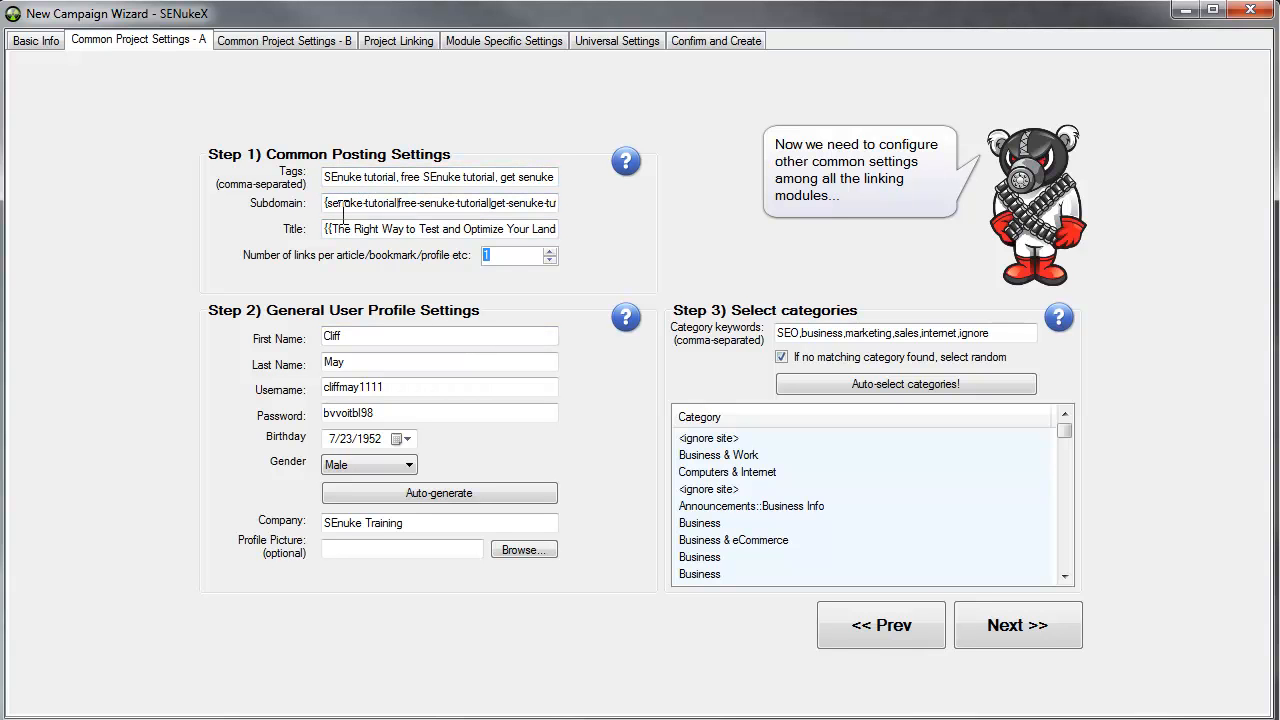
left_click(455, 206)
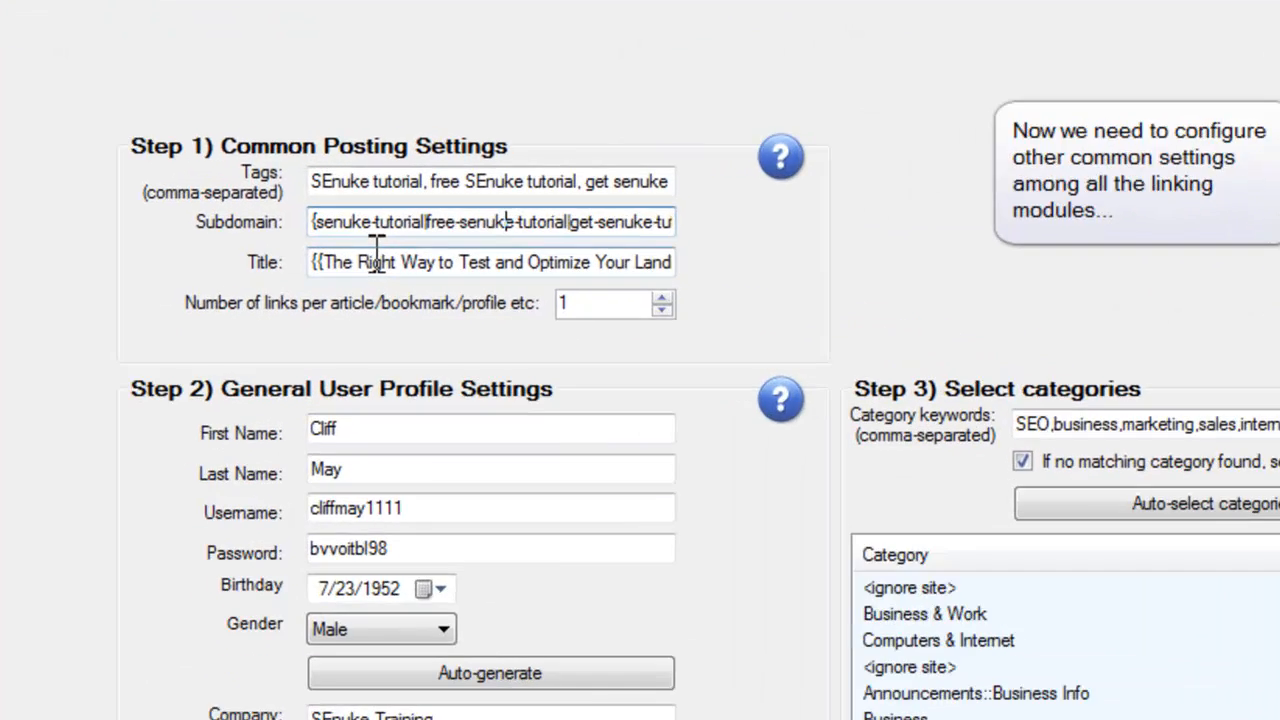
key("Right")
key("Right")
key("Right")
key("Right")
key("Right")
key("Right")
key("Right")
key("Right")
key("Right")
key("Right")
key("Right")
key("Right")
key("Right")
key("Right")
key("Right")
key("Right")
key("Right")
key("Right")
key("Right")
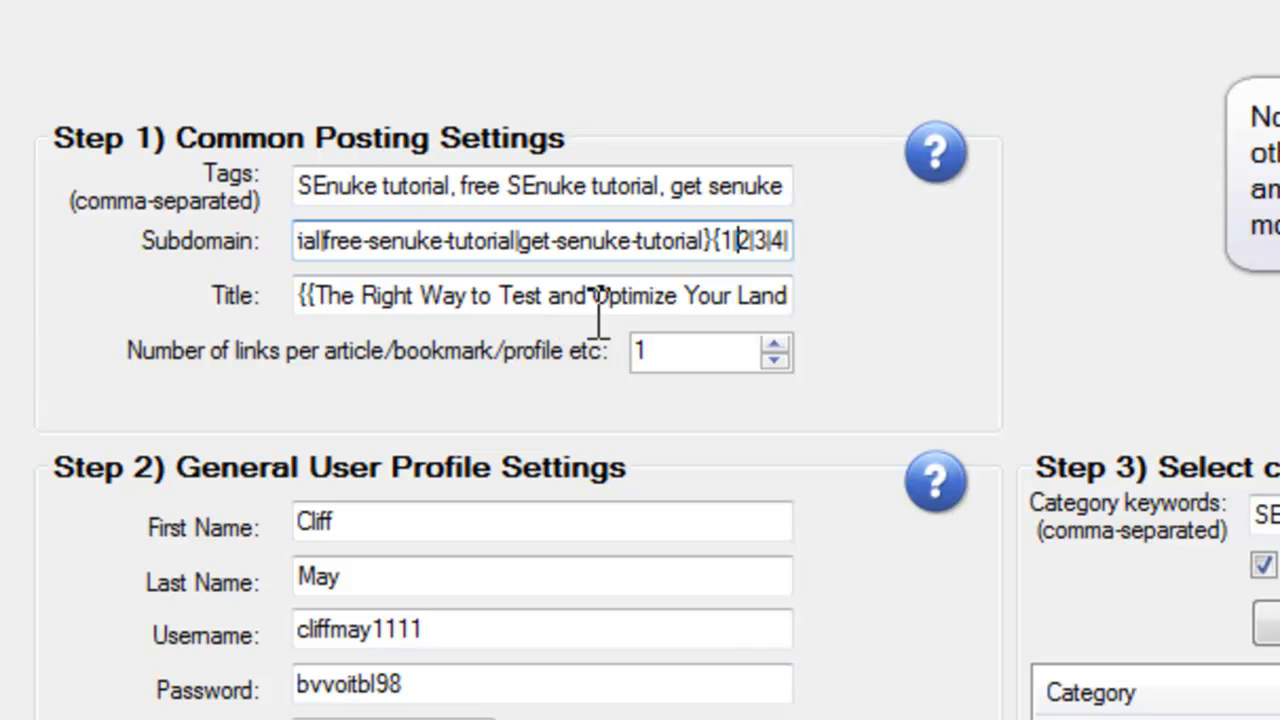
left_click(711, 243)
type("-")
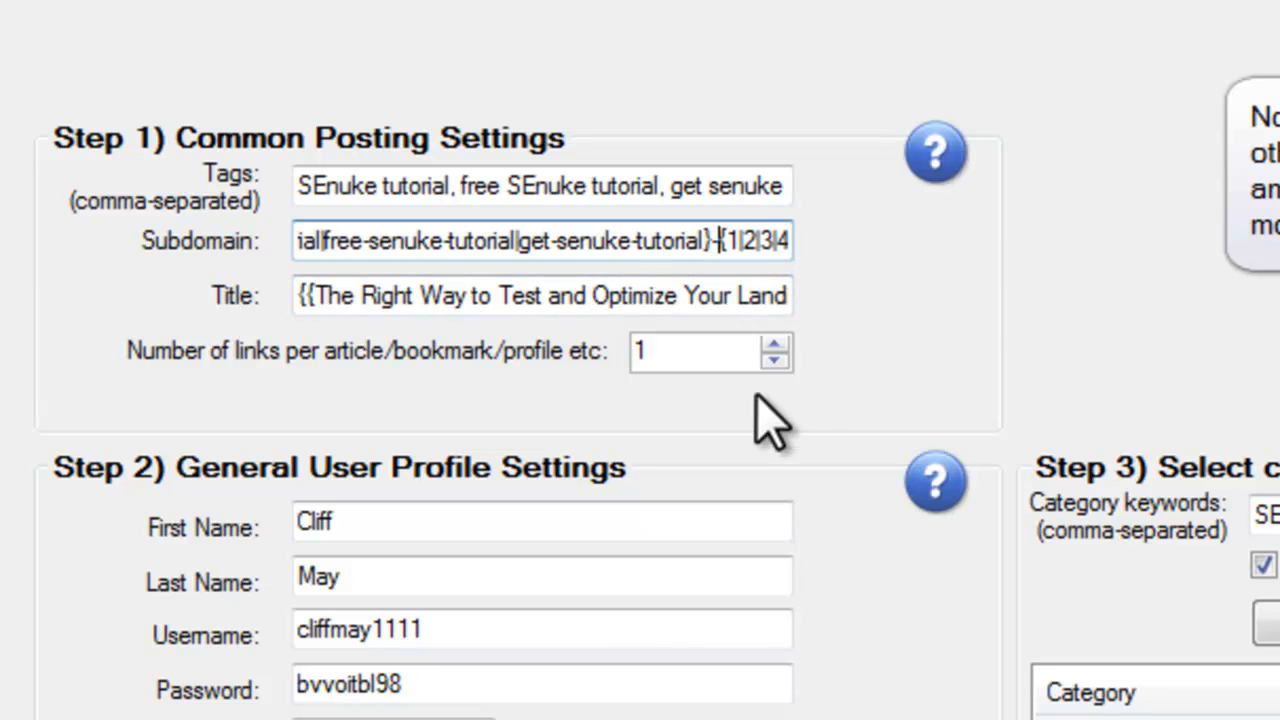
left_click(708, 245)
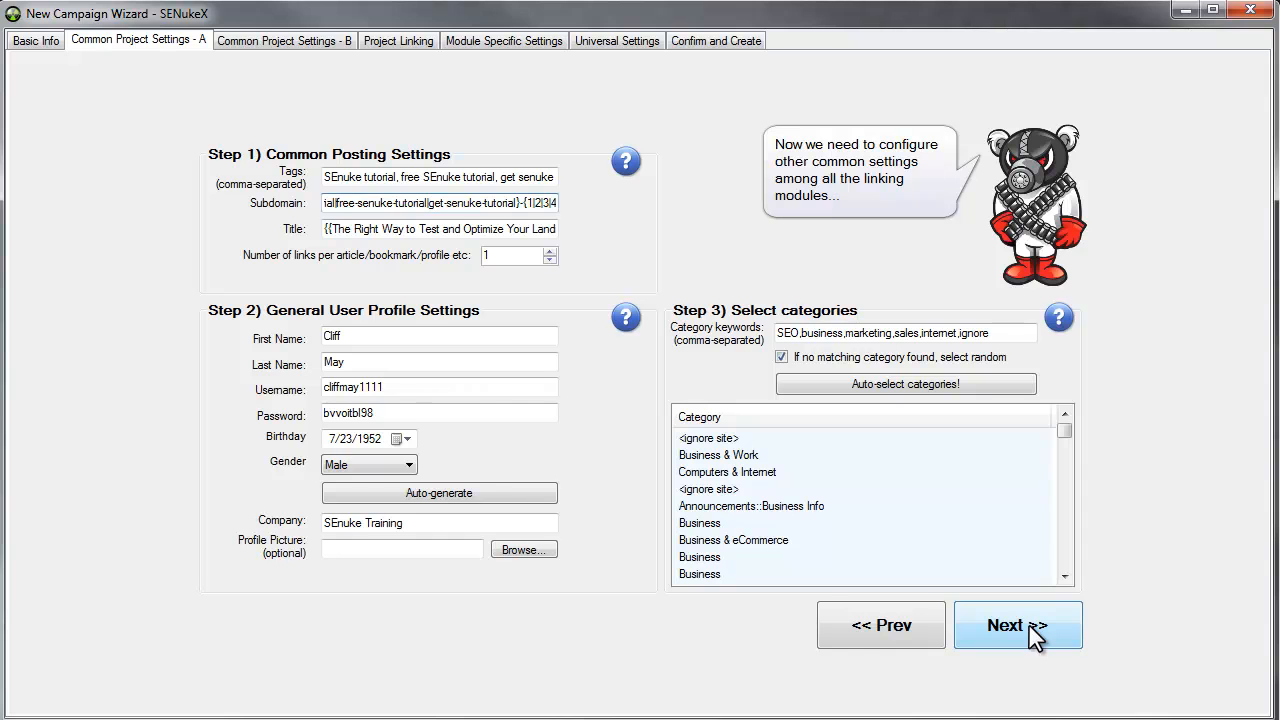
Step: Review the Author Bio keyword text and the whole project linking diagram on the way to the module specific settings
left_click(1035, 637)
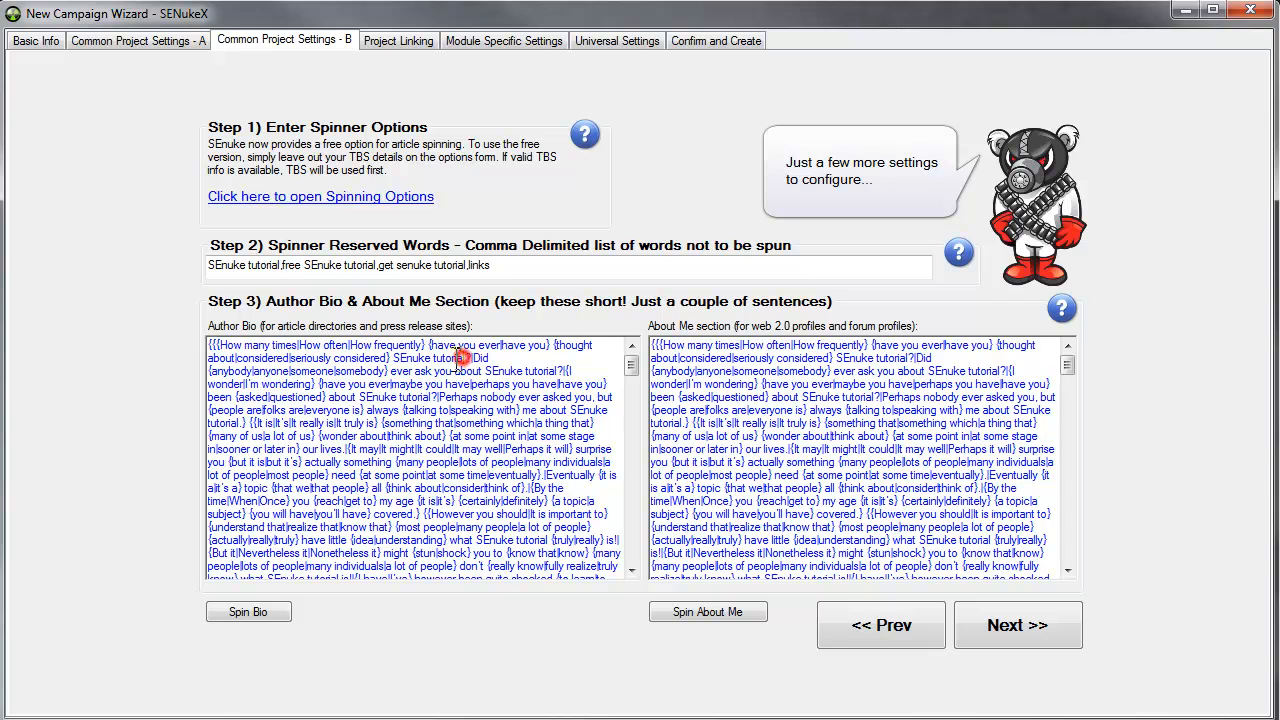
left_click_drag(462, 358, 394, 358)
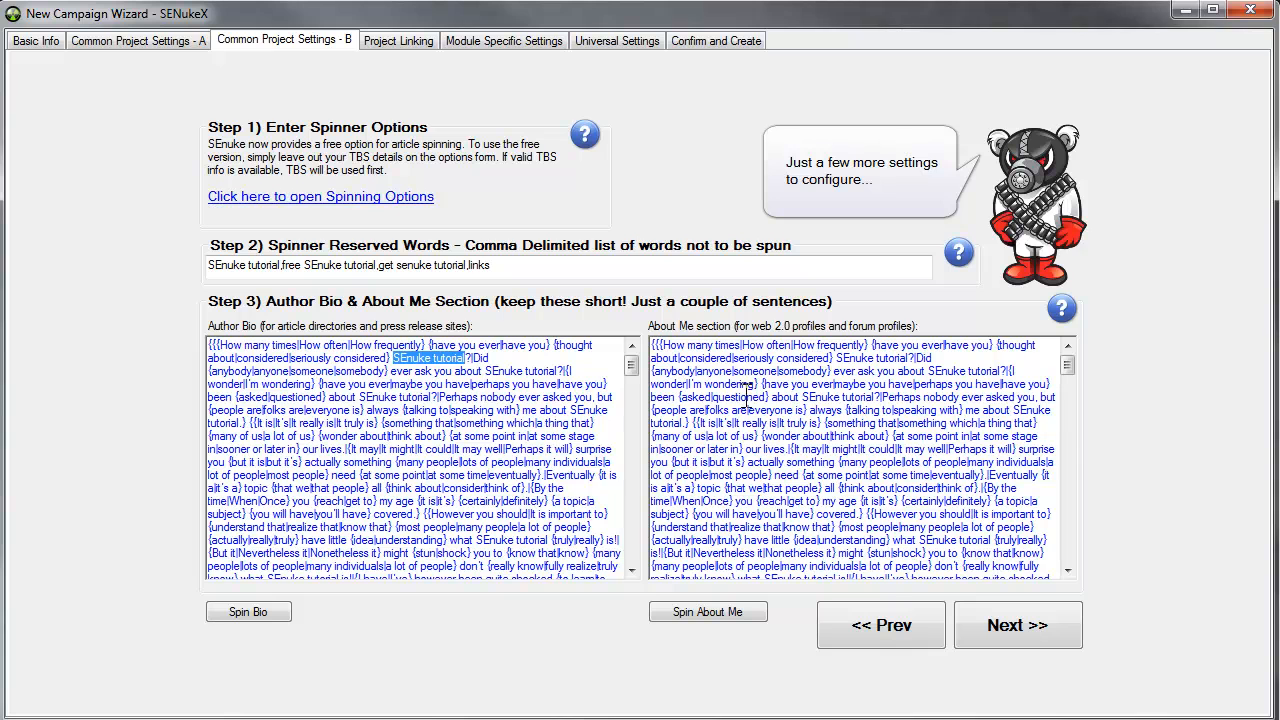
left_click(1030, 630)
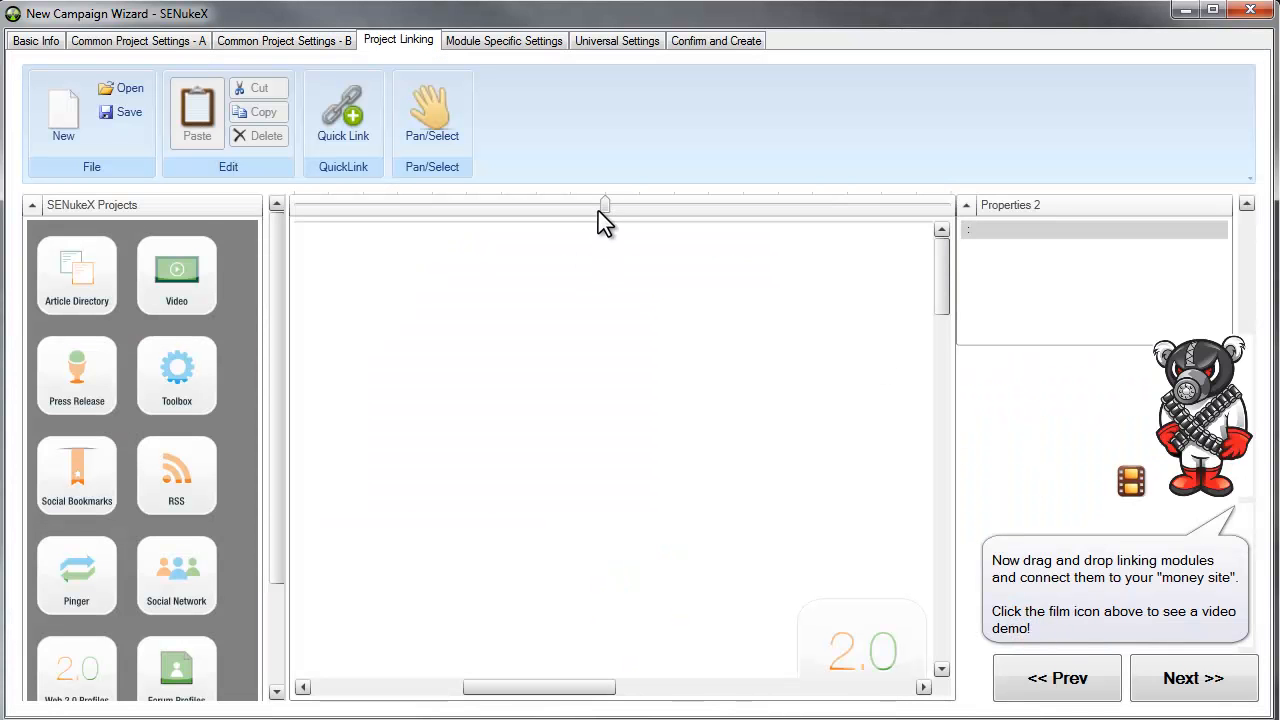
left_click_drag(605, 205, 401, 205)
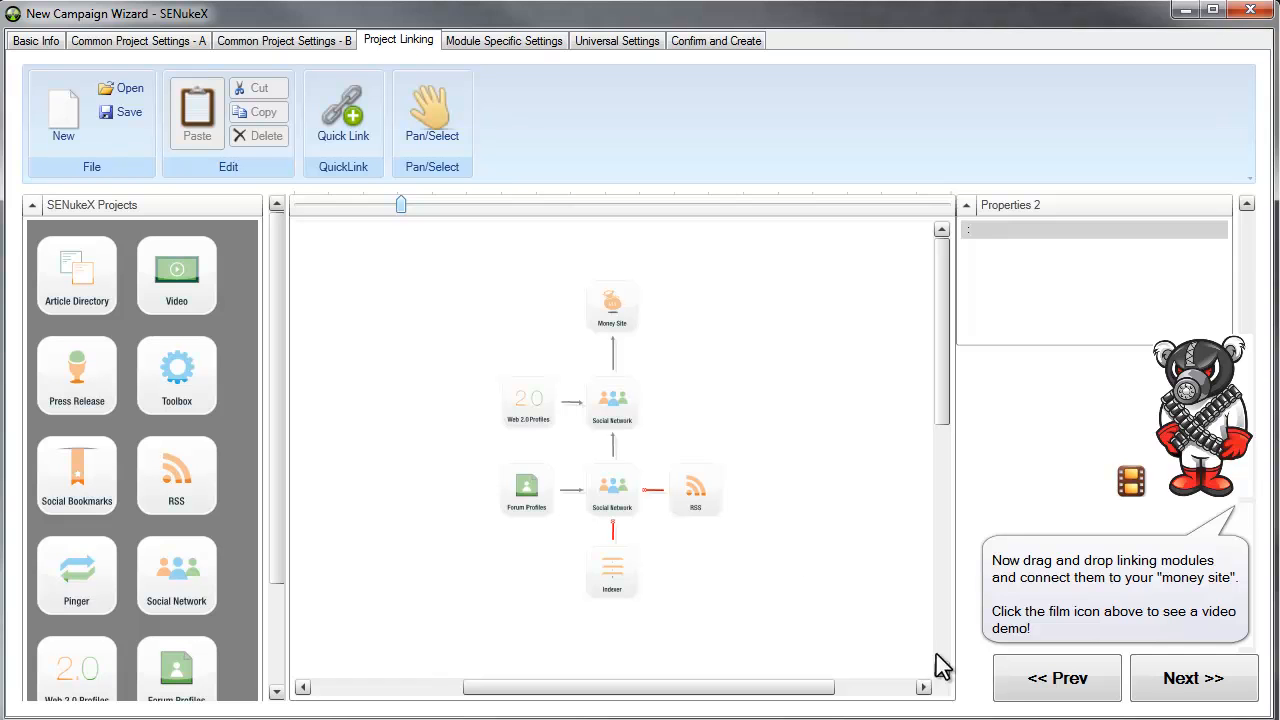
left_click(1185, 685)
left_click(770, 530)
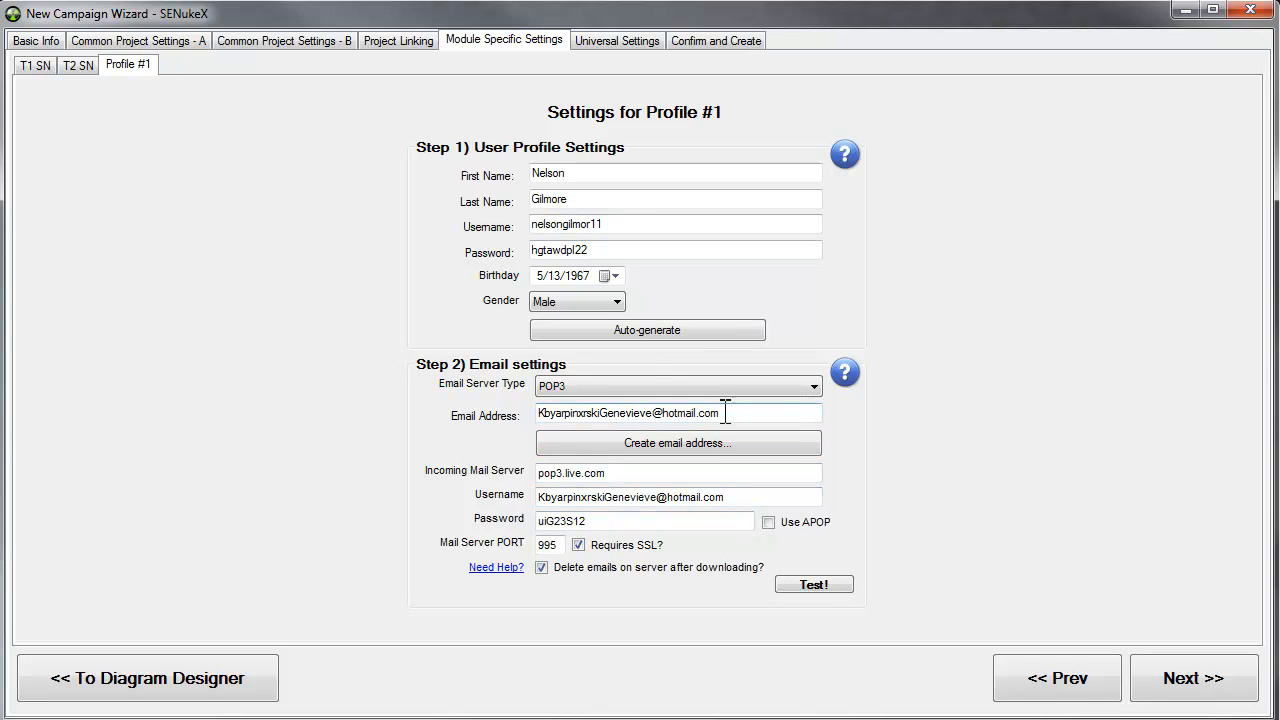
Step: Test the POP3 email login for Profile #1 and check the profile's user settings
left_click(809, 585)
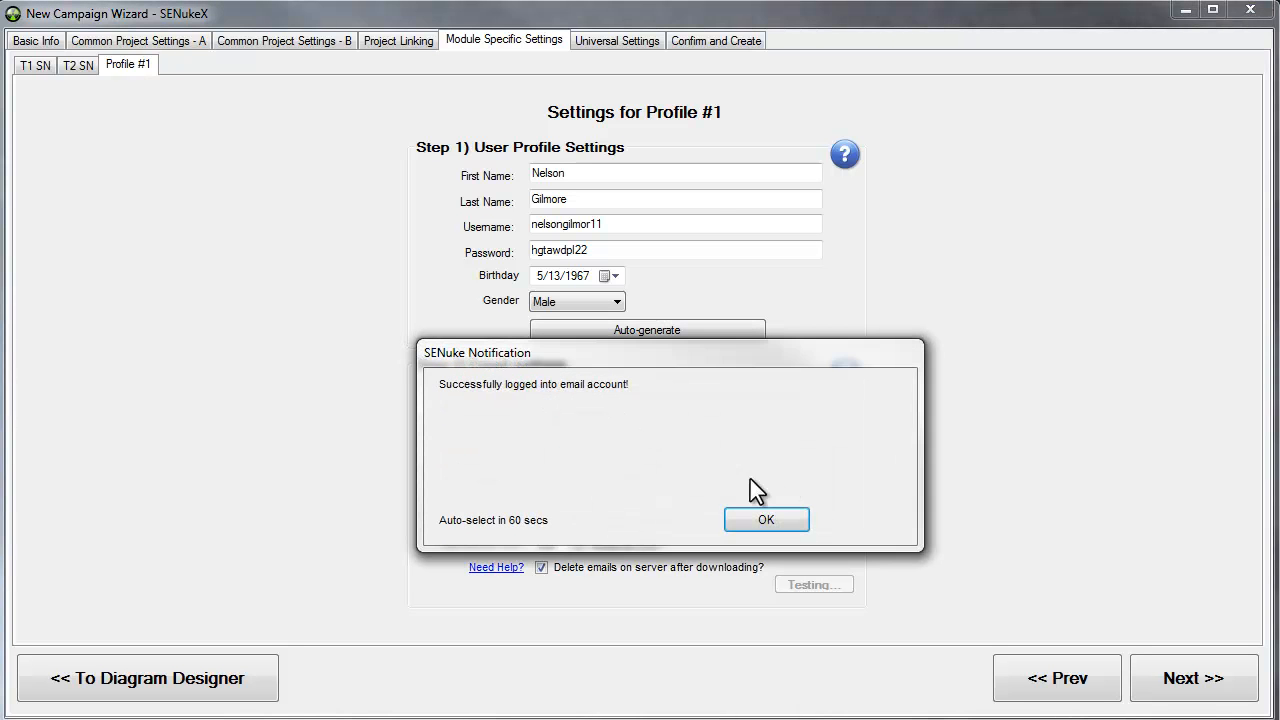
left_click(771, 521)
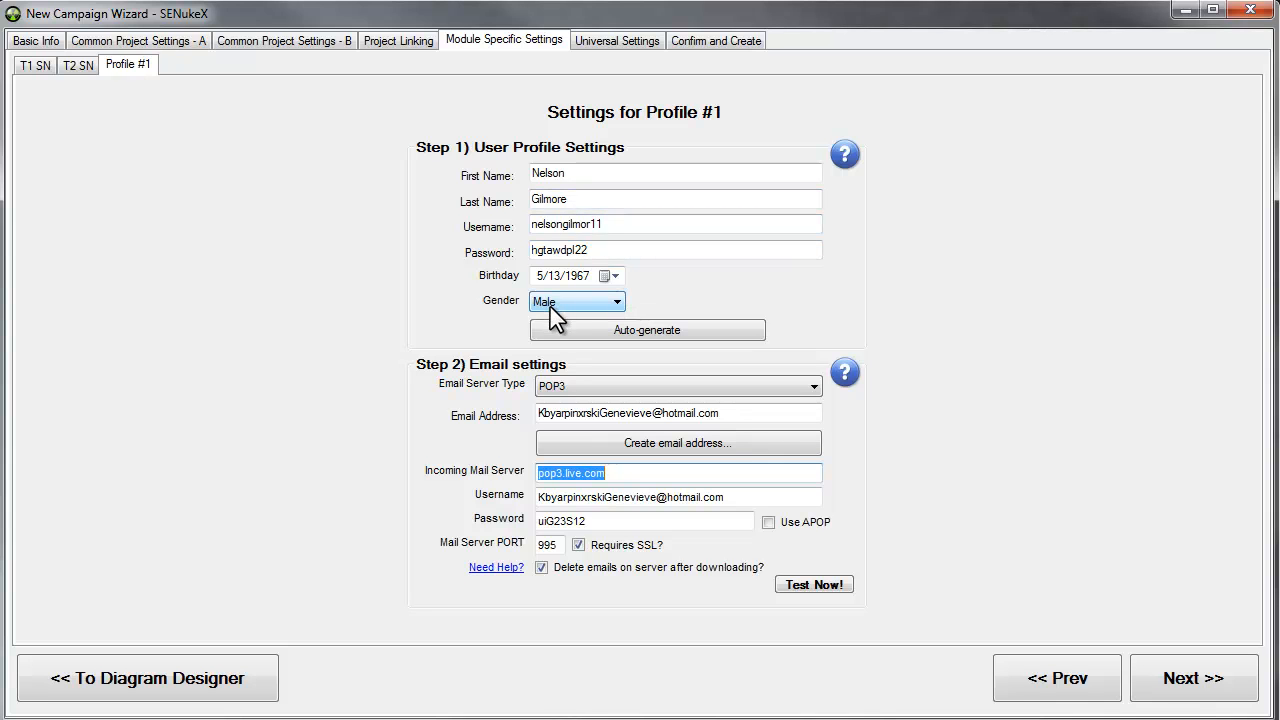
double_click(572, 172)
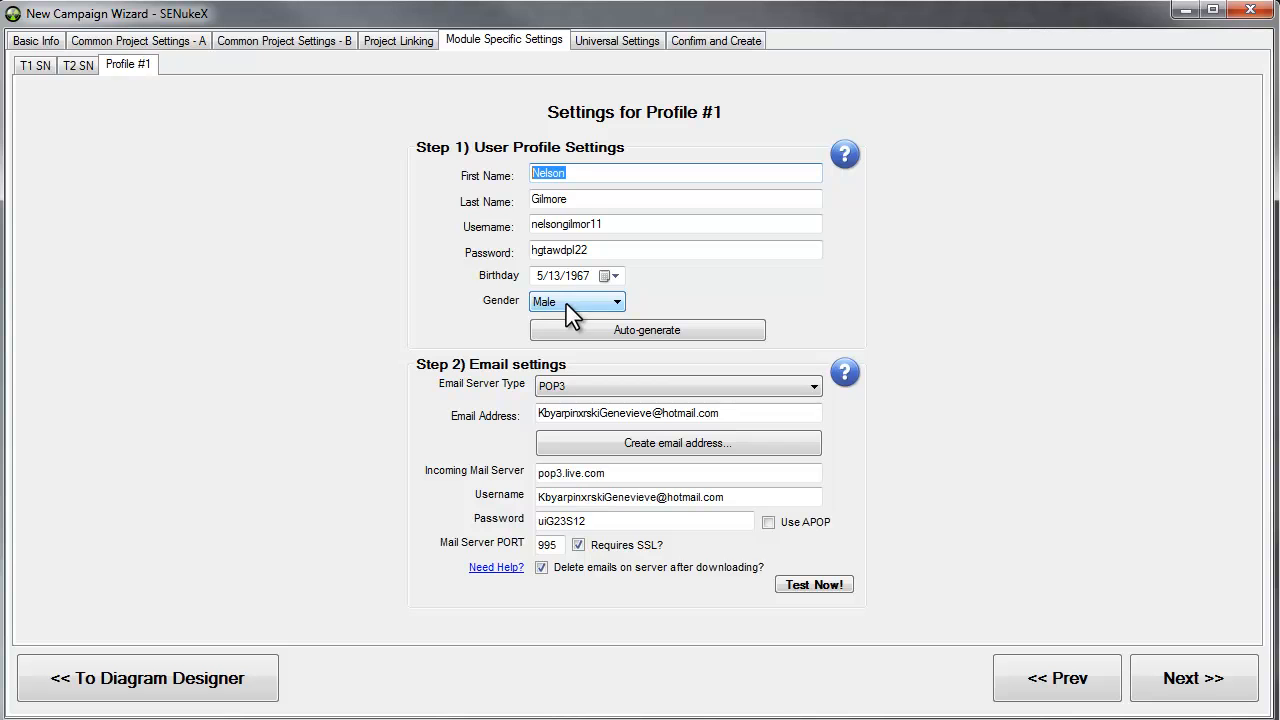
Step: Check the uniqueness of the T1 SN article and dismiss the result
left_click(36, 65)
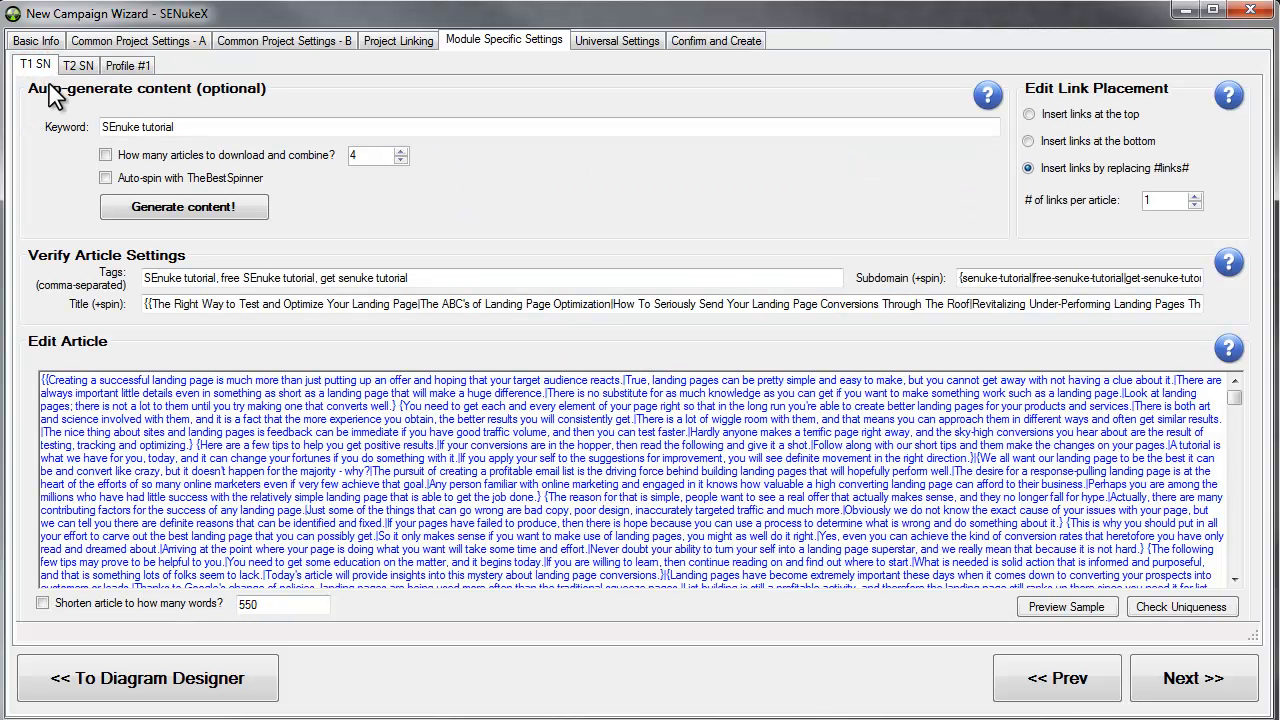
left_click(162, 306)
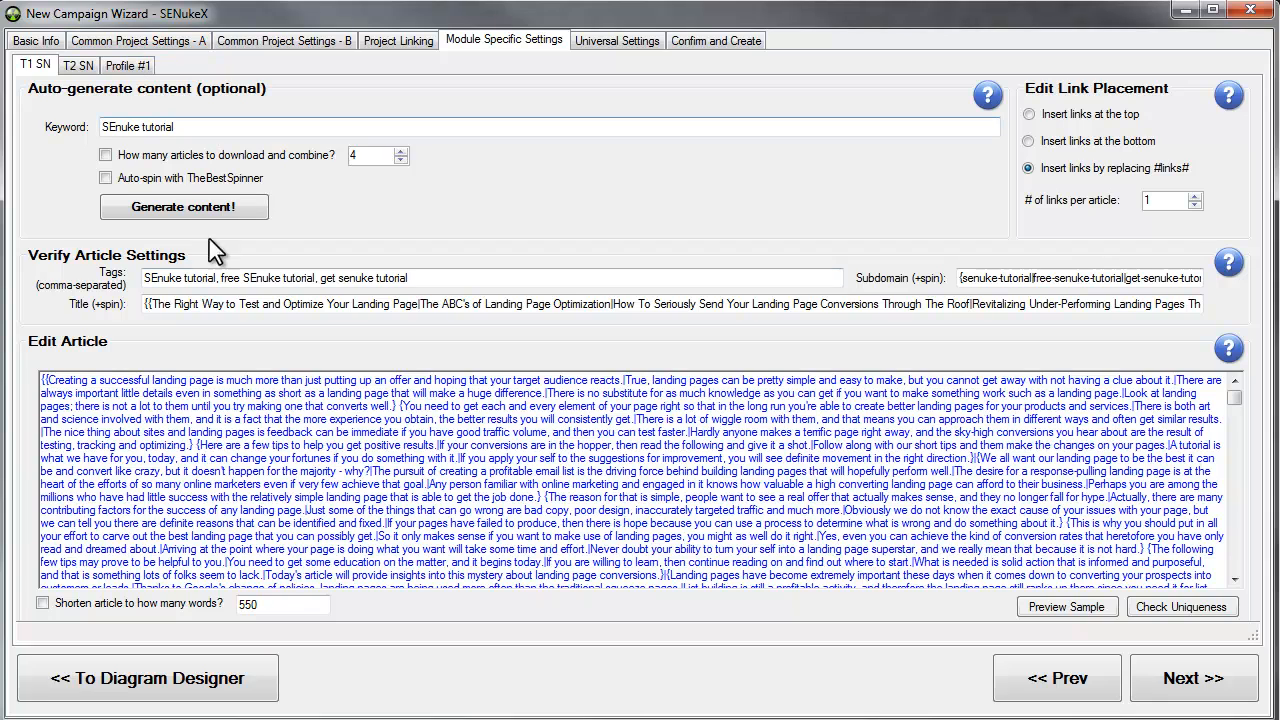
mouse_move(1240, 398)
left_mouse_down()
mouse_move(1240, 577)
mouse_move(1240, 406)
mouse_move(1252, 395)
left_mouse_up()
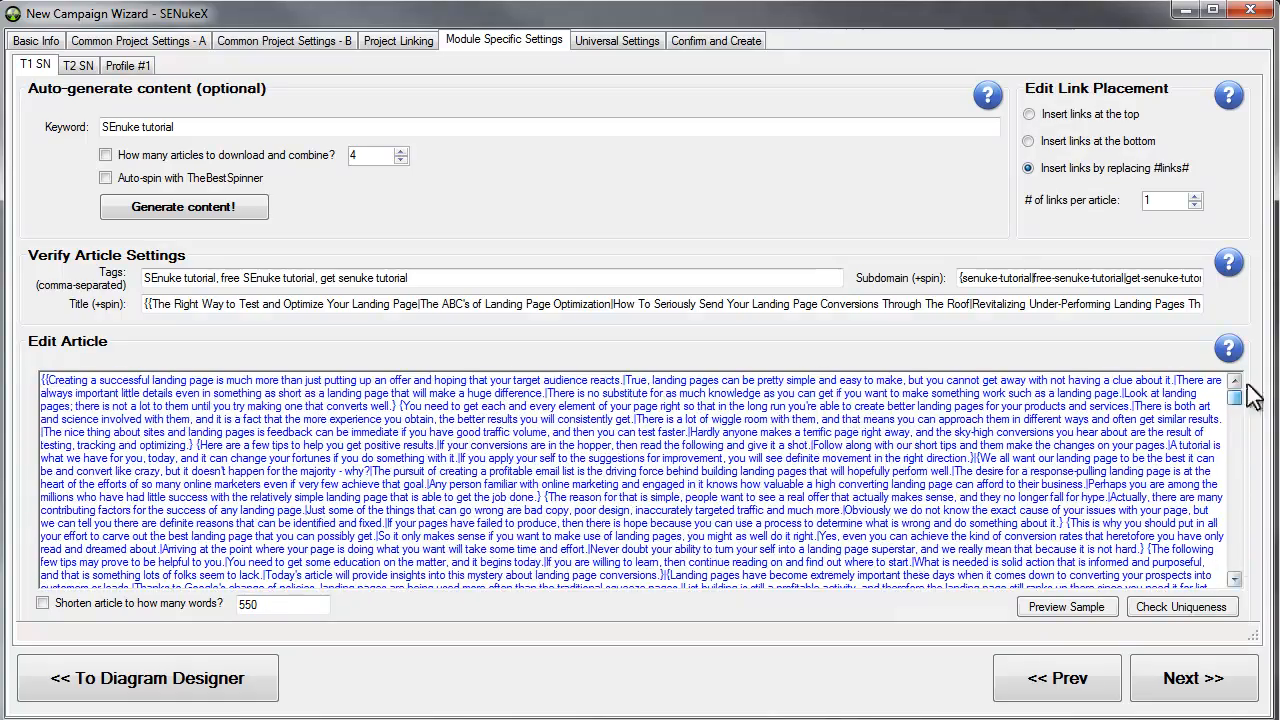
left_click(1176, 610)
left_click(840, 536)
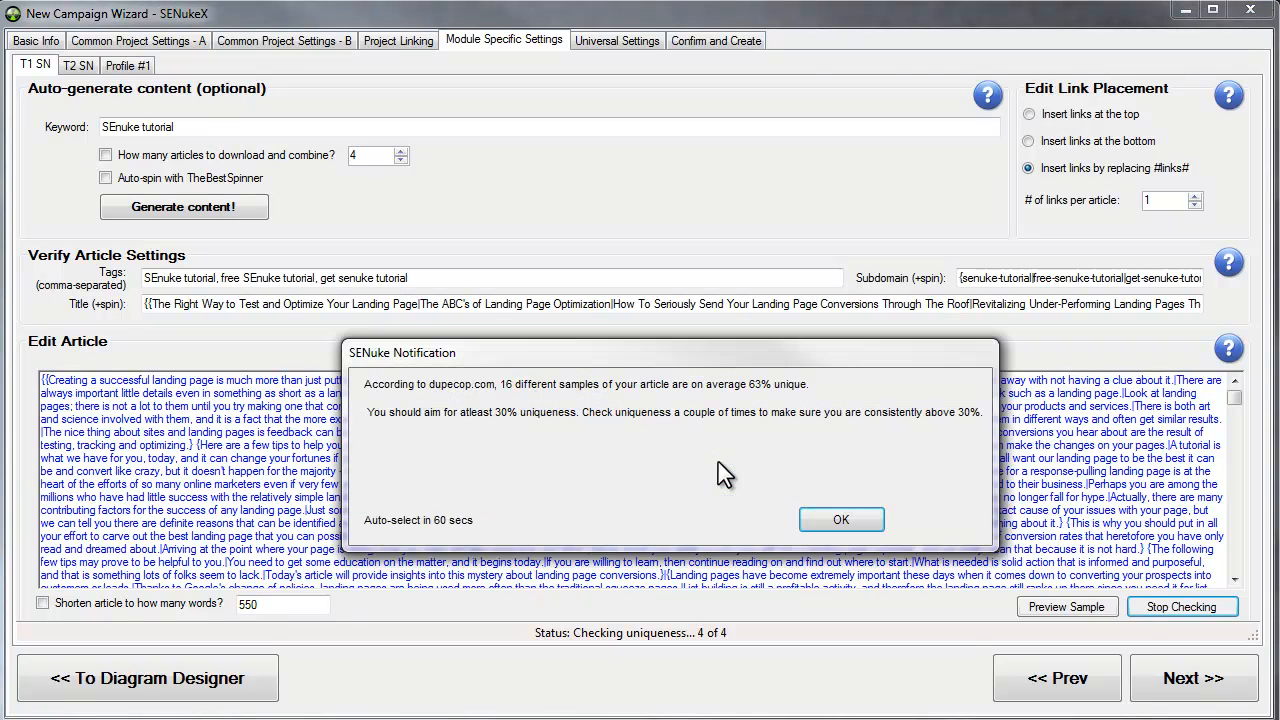
left_click(841, 521)
Step: Preview two spun samples of the T1 SN article from start to end, and locate the #links# placeholder in its source text
left_click(1040, 607)
left_click(766, 531)
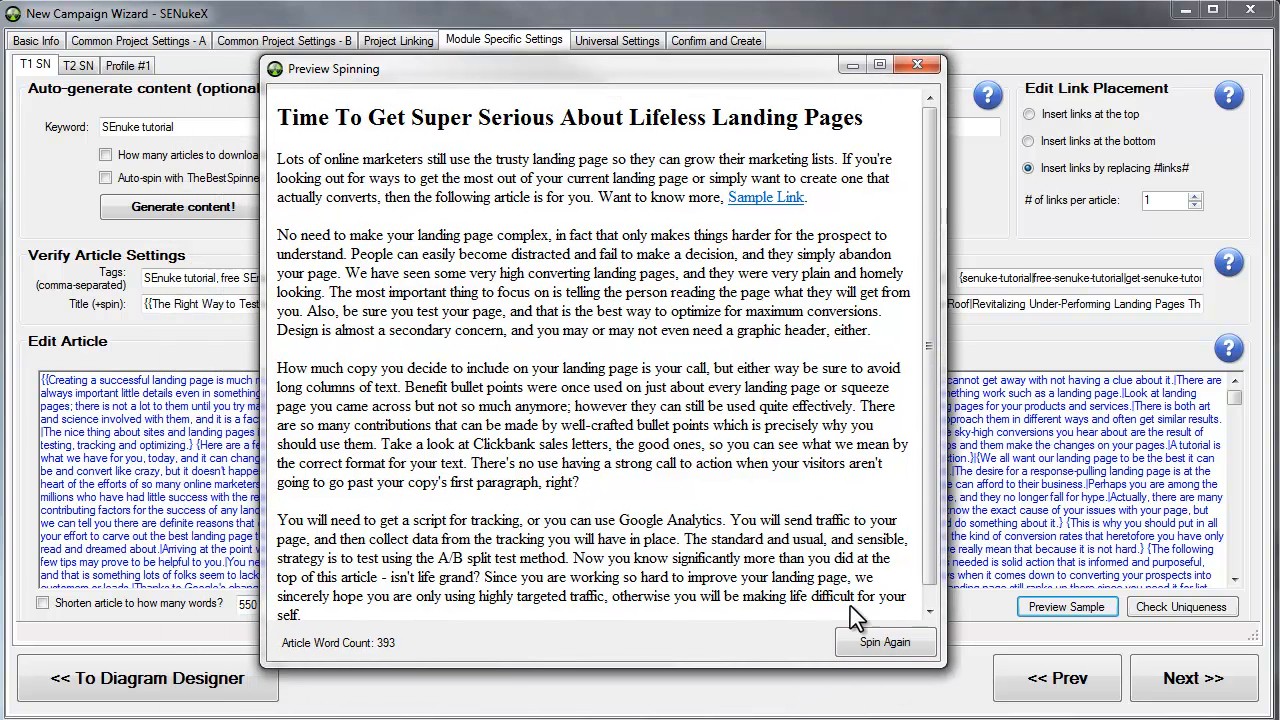
left_click(868, 642)
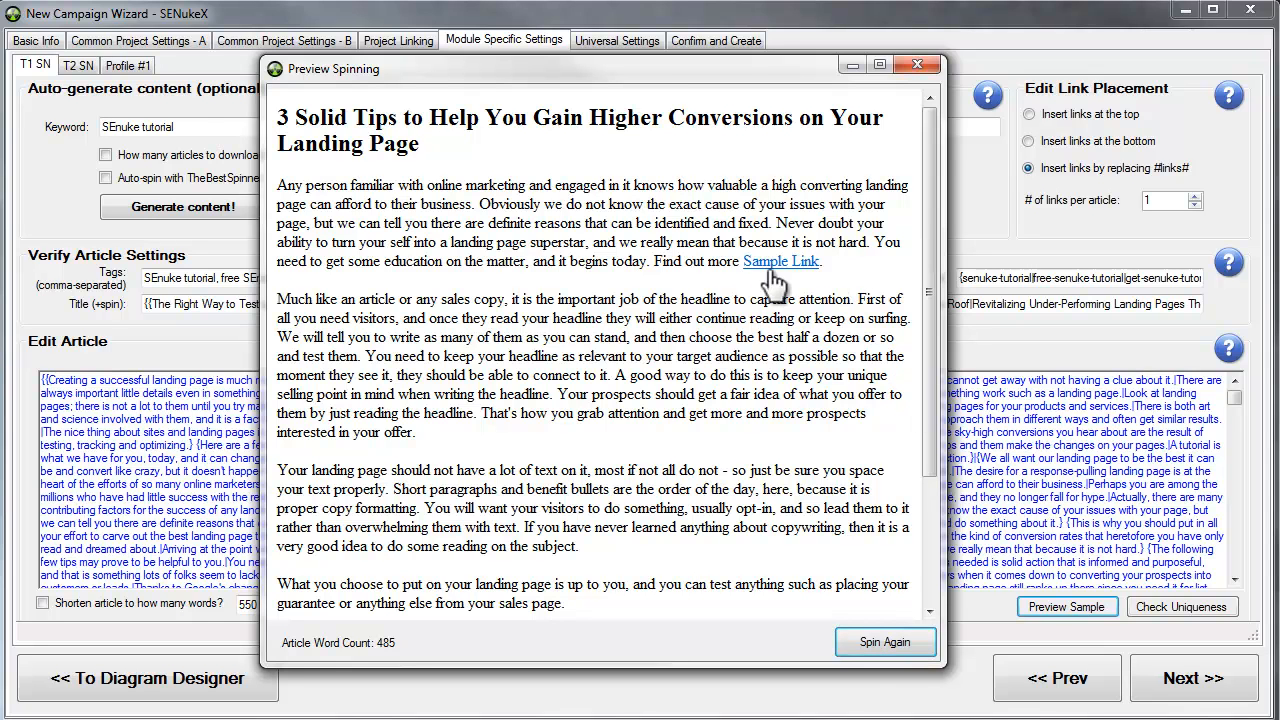
left_click_drag(930, 233, 936, 430)
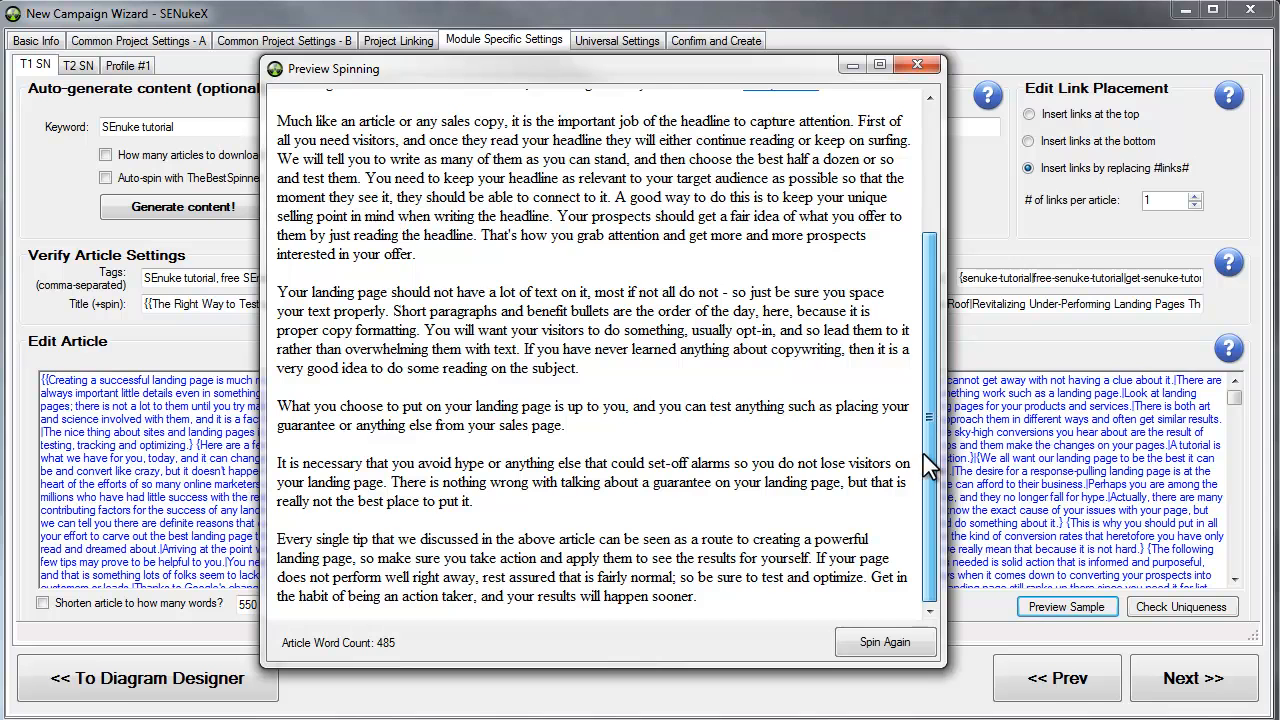
scroll(920, 356, "up", 4)
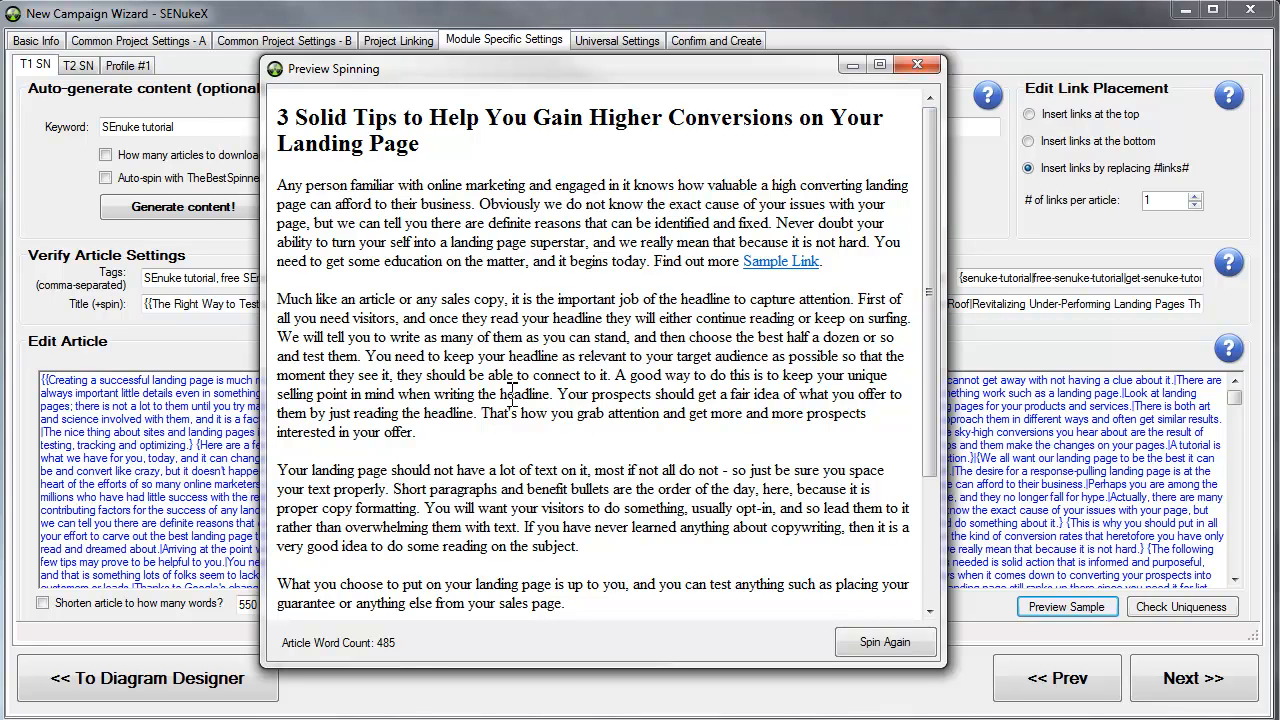
left_click(927, 309)
left_click_drag(928, 210, 930, 336)
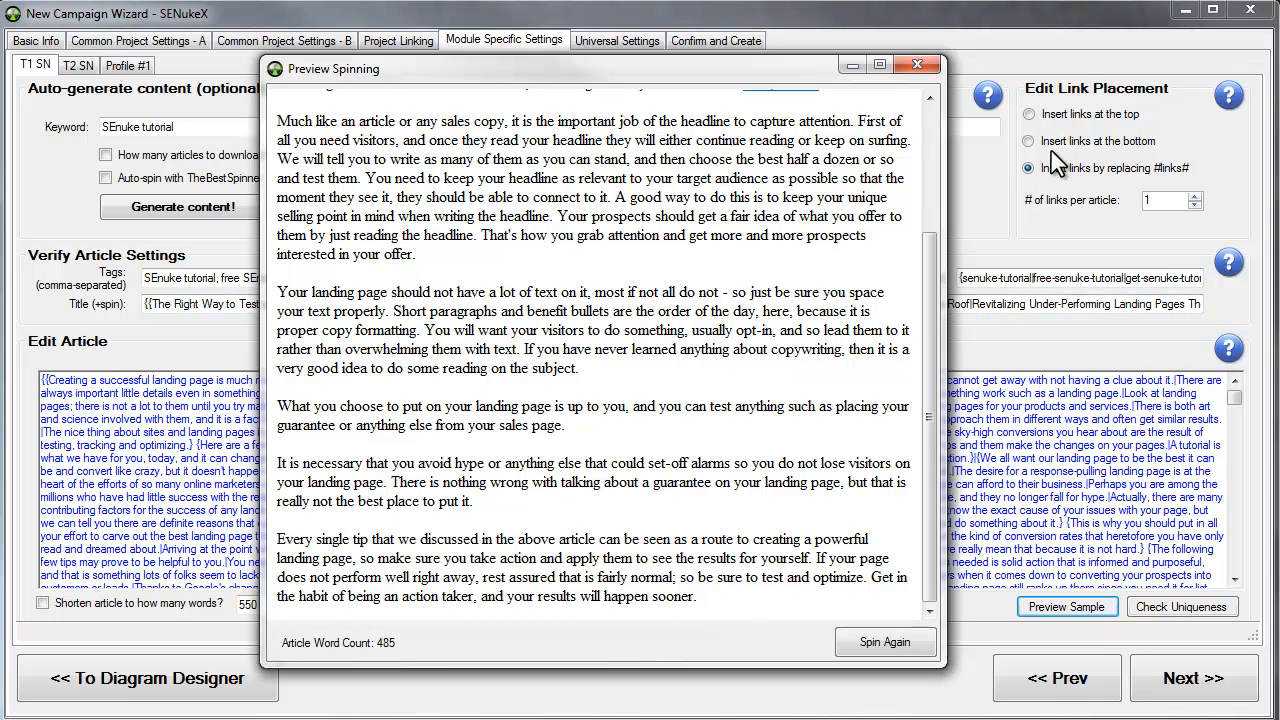
left_click_drag(934, 346, 910, 201)
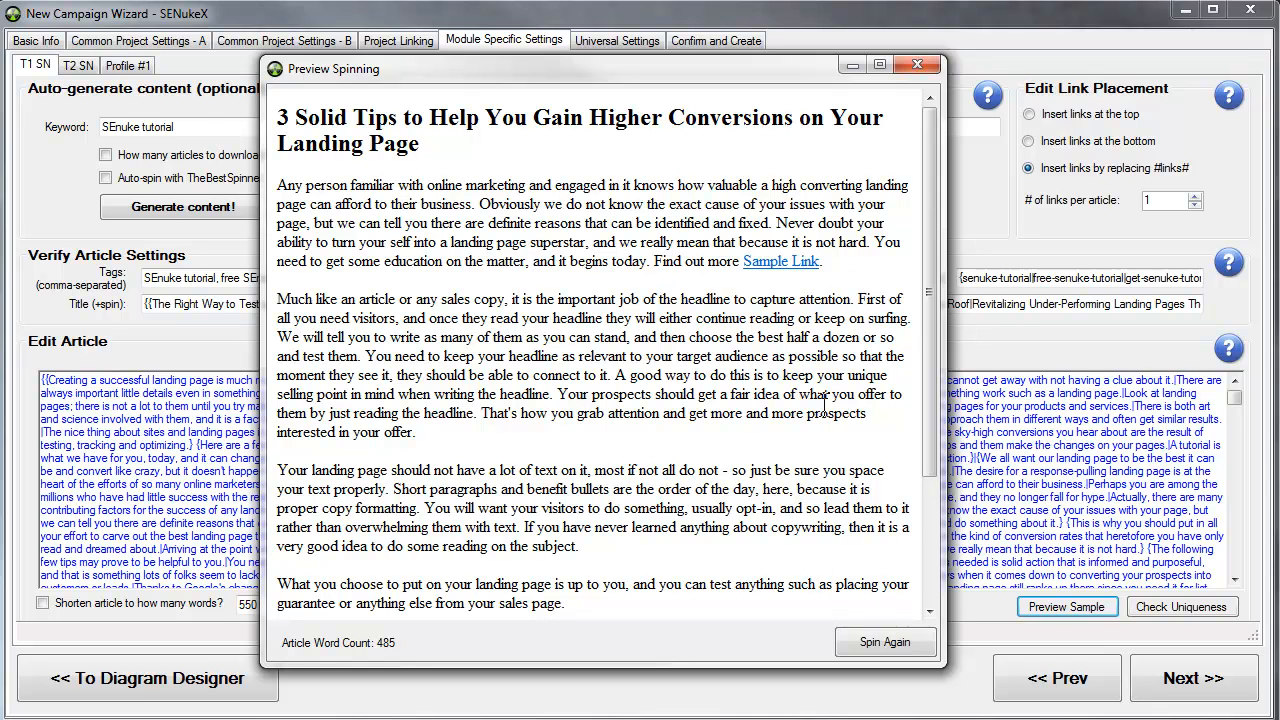
left_click(918, 67)
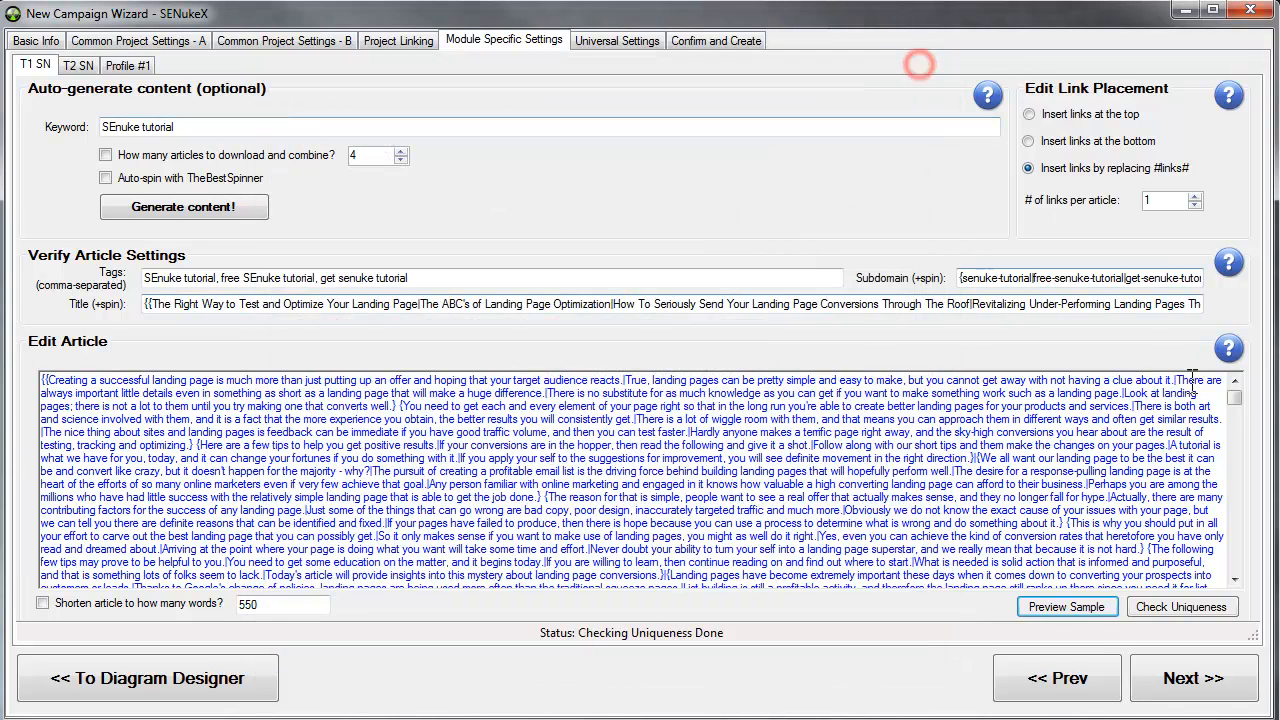
left_click_drag(1237, 399, 1243, 421)
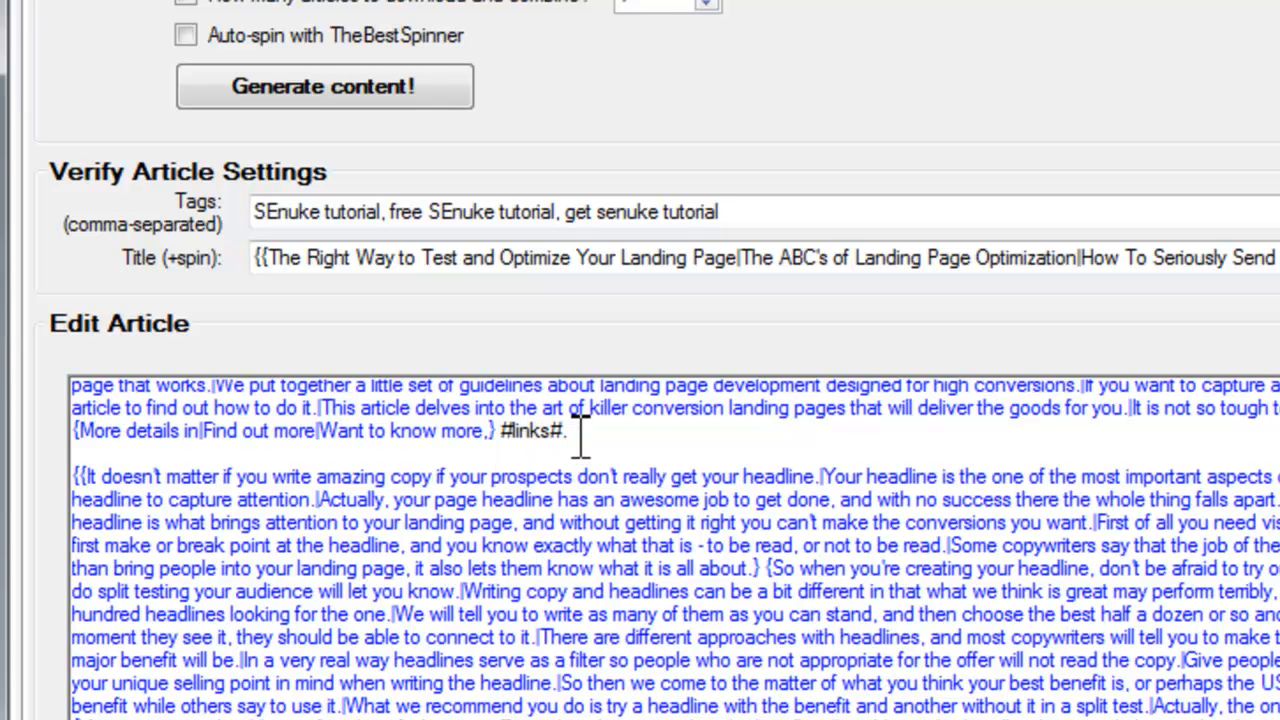
scroll(520, 510, "up", 2)
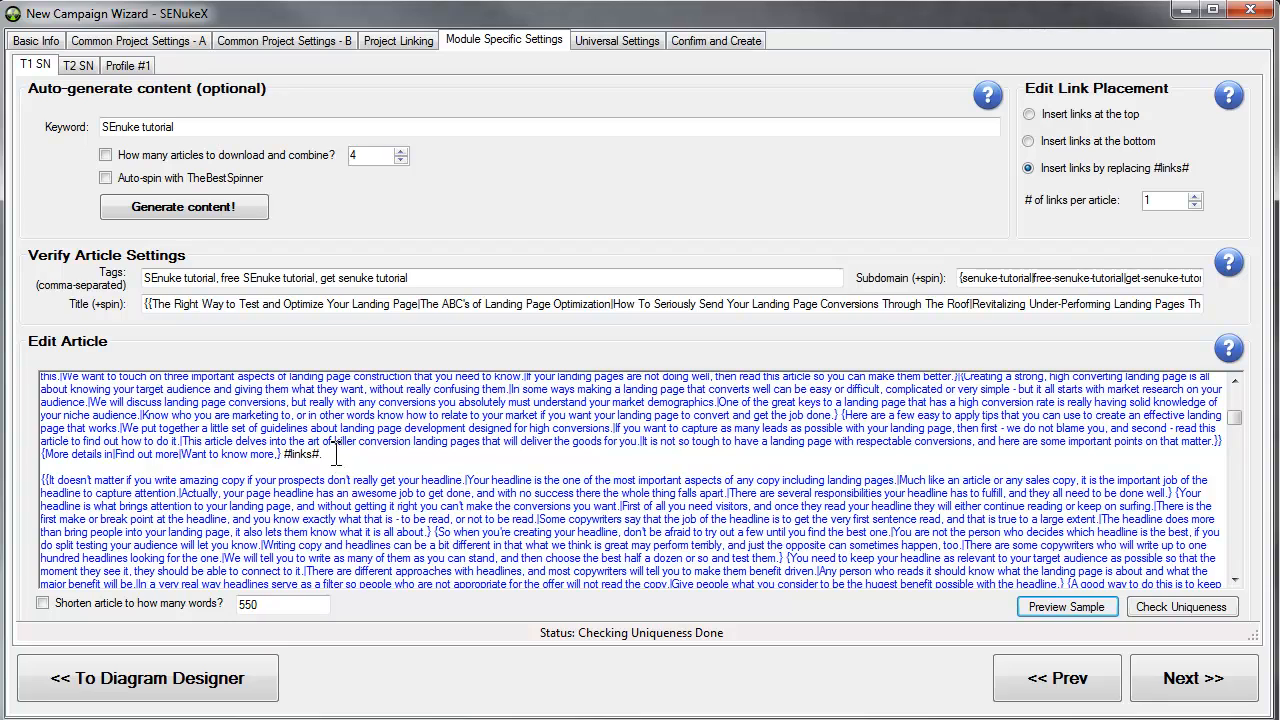
Step: Insert a hyphen between the keyword and number spin groups in the T1 SN subdomain, and continue to T2 SN, accepting the long article
left_click(1148, 278)
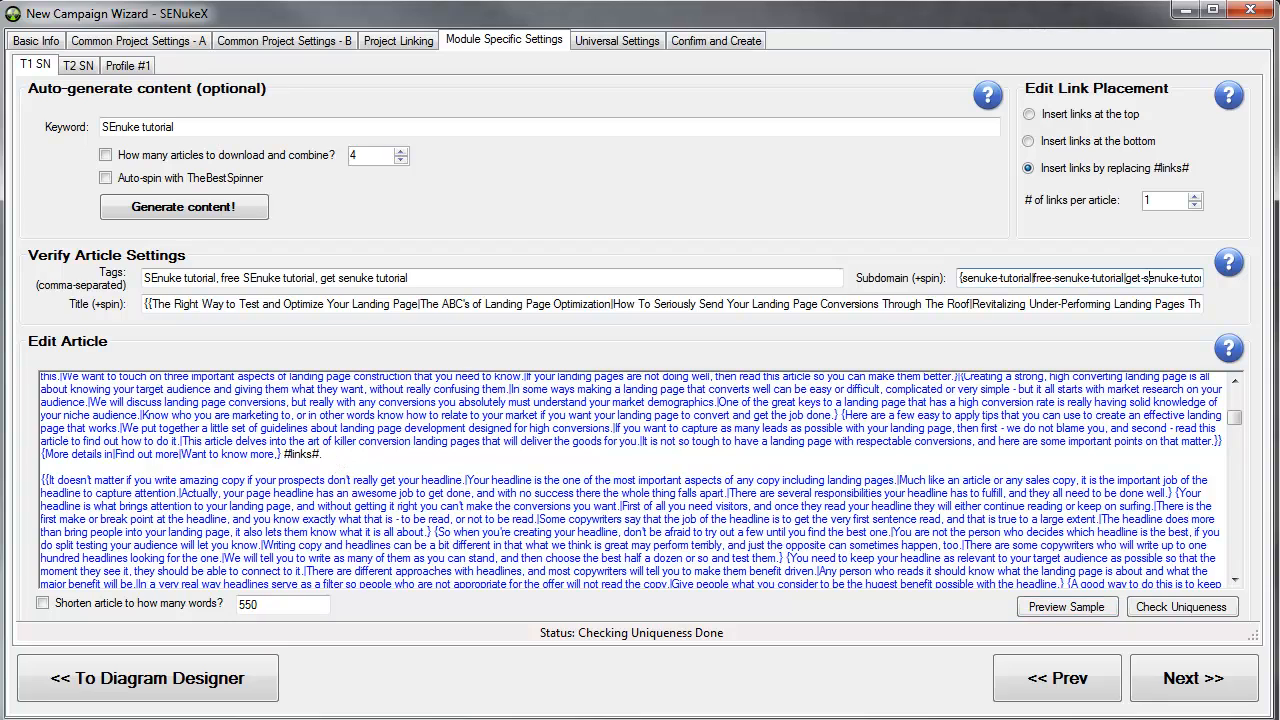
key("Right")
key("Right")
key("Right")
key("Right")
key("Right")
key("Right")
key("Right")
key("Right")
key("Right")
key("Right")
key("Right")
key("Right")
key("Right")
key("Right")
key("Right")
key("Right")
key("Right")
key("Right")
key("Right")
key("Right")
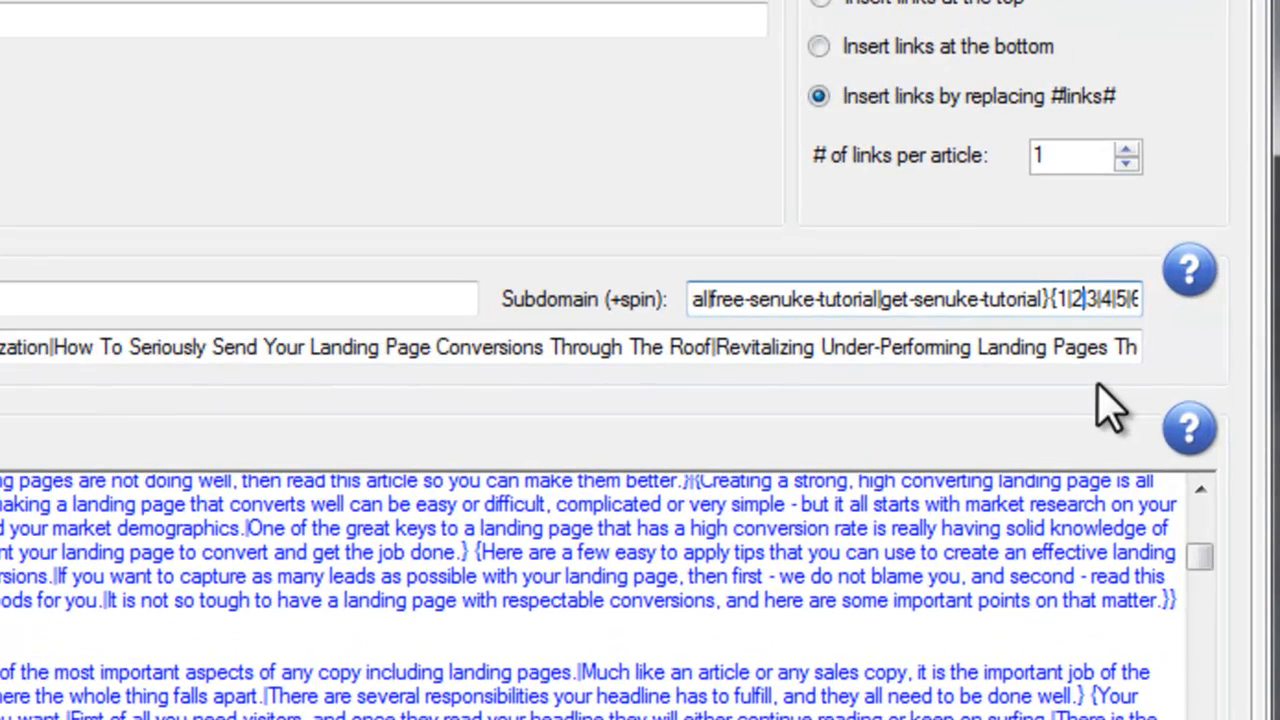
left_click(1051, 298)
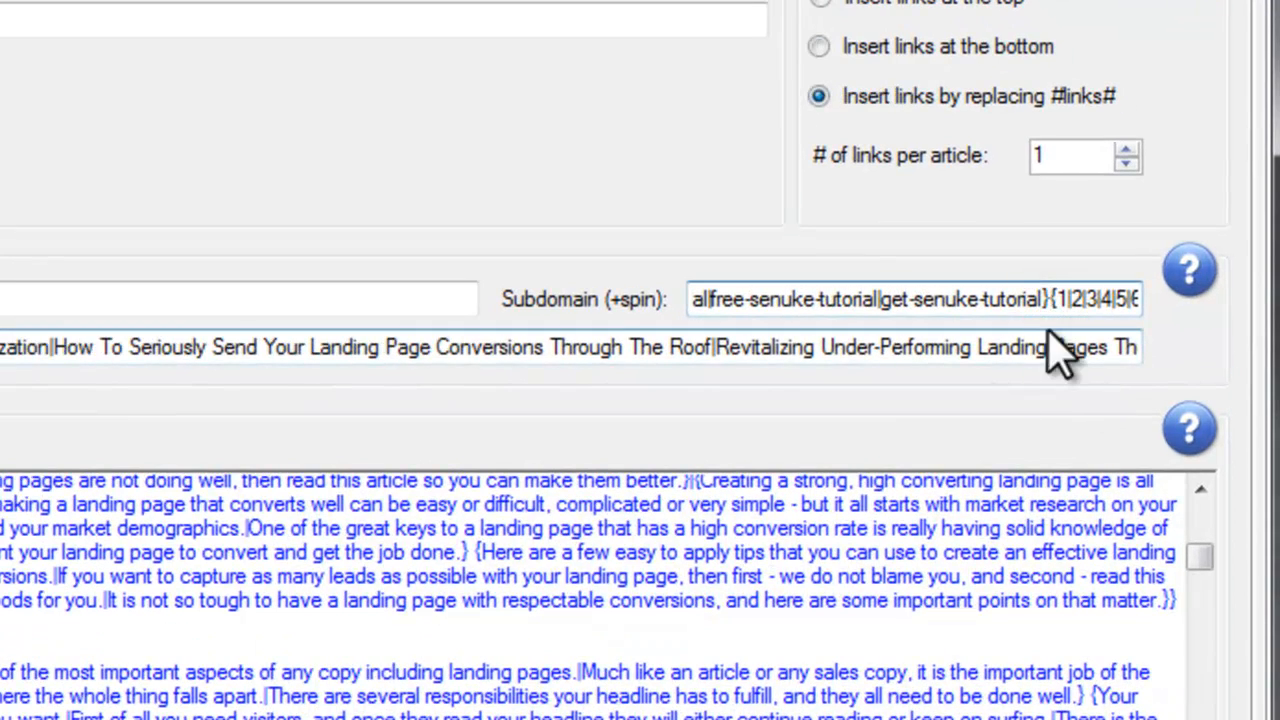
type("-")
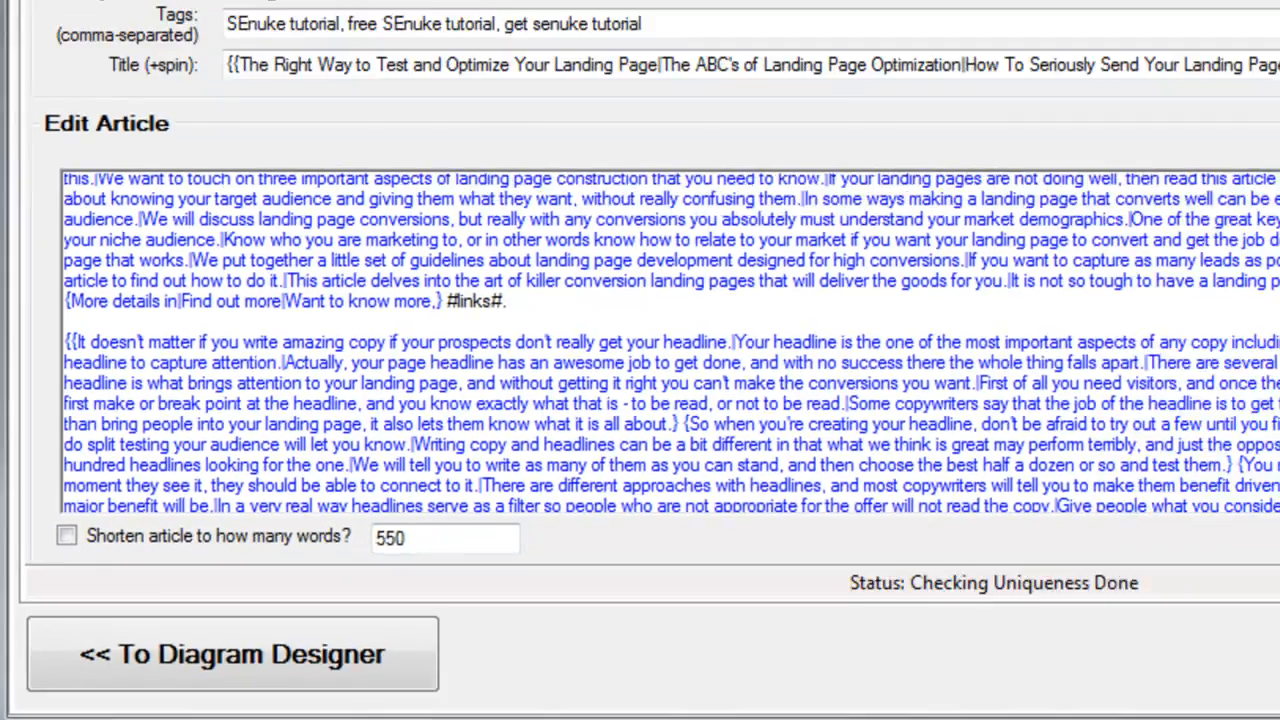
left_click(1203, 679)
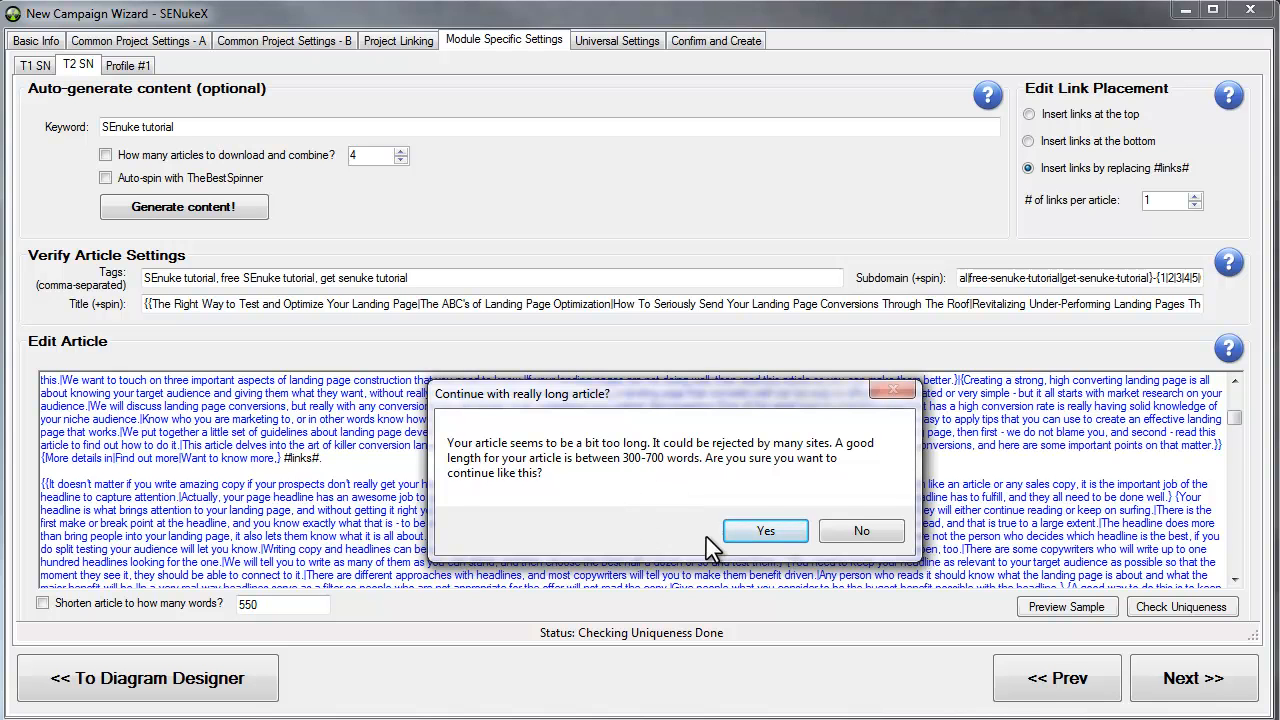
left_click(760, 533)
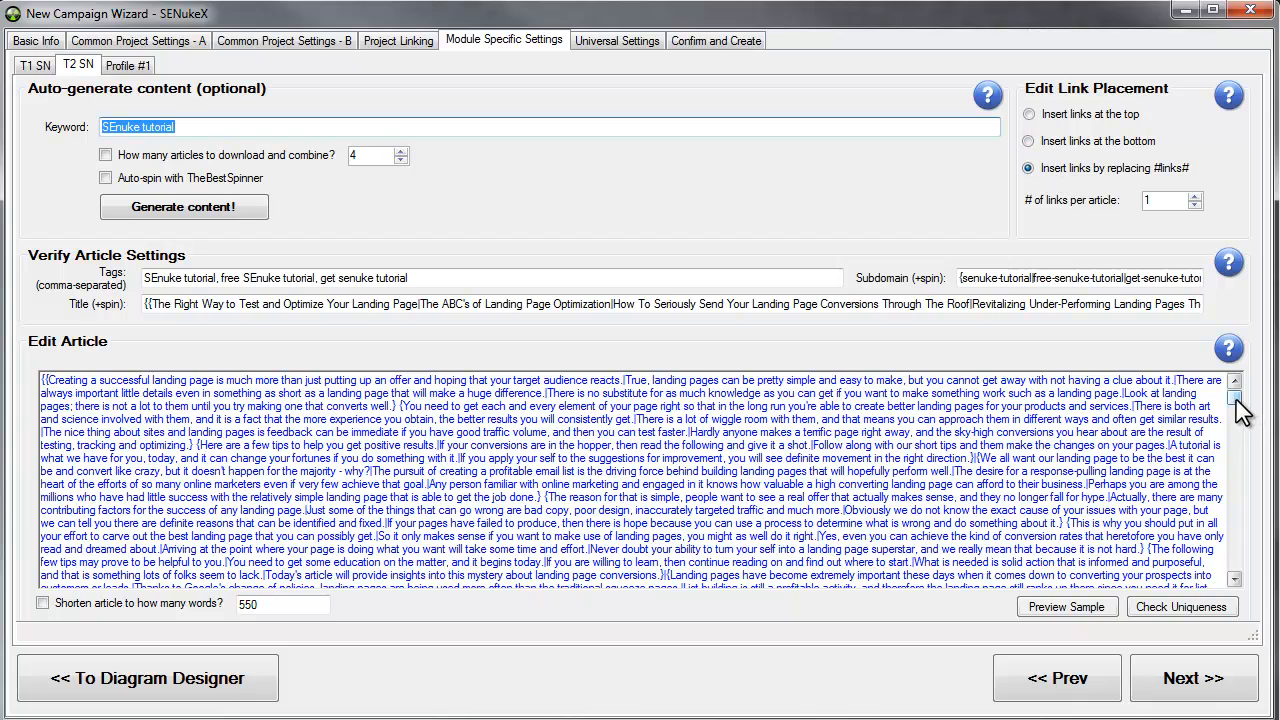
Step: Locate the #links# placeholder at the end of the T2 SN article, compare it with T1 SN, and return to T2 SN accepting the long article
left_click_drag(1236, 399, 1265, 598)
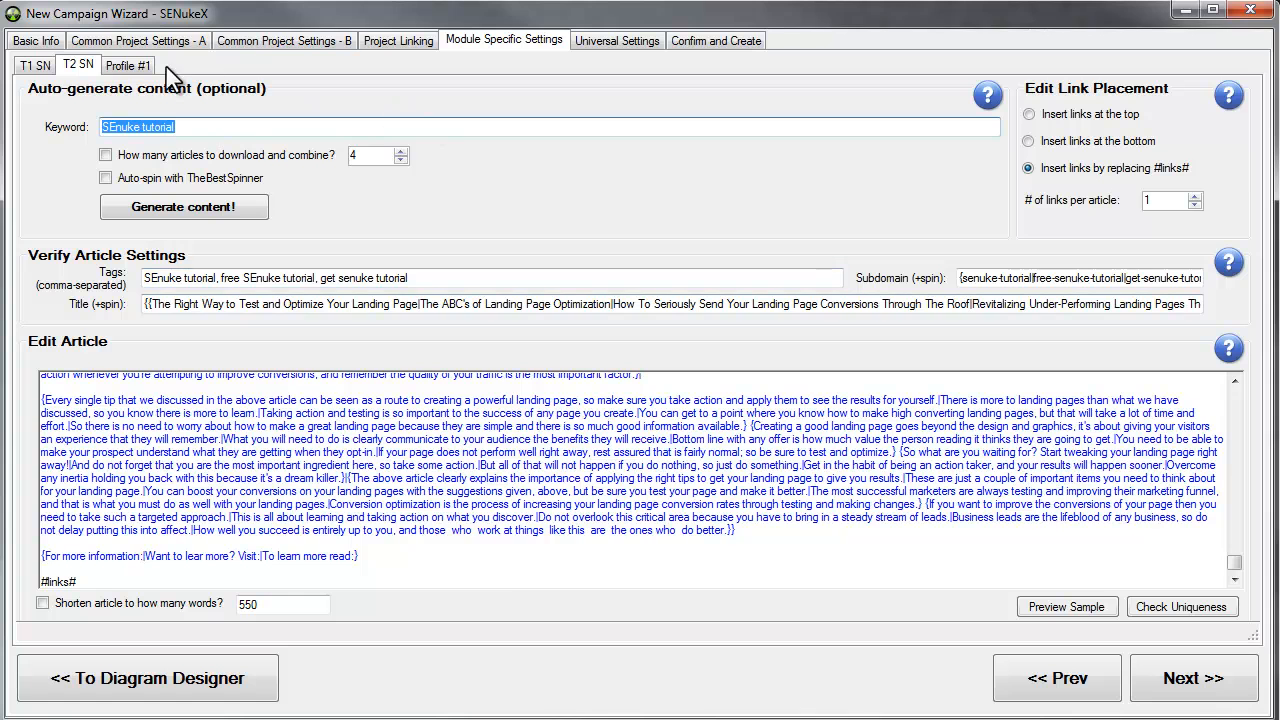
left_click(35, 64)
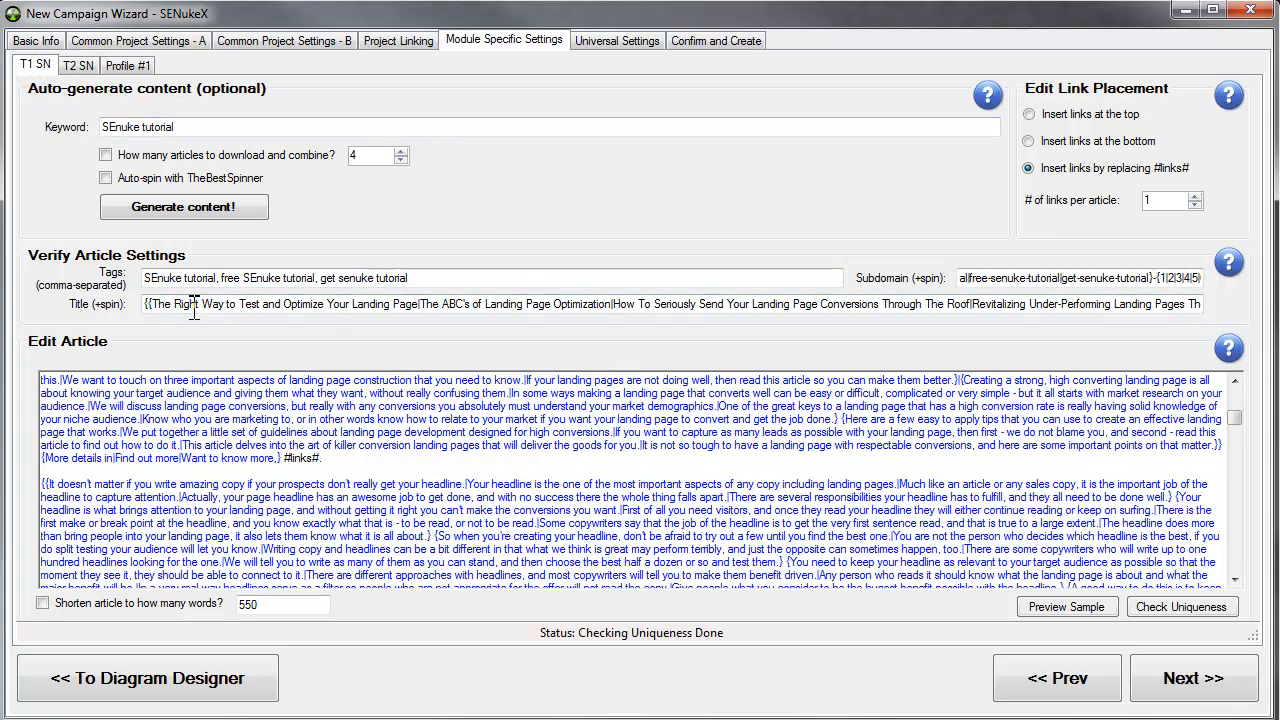
left_click(82, 67)
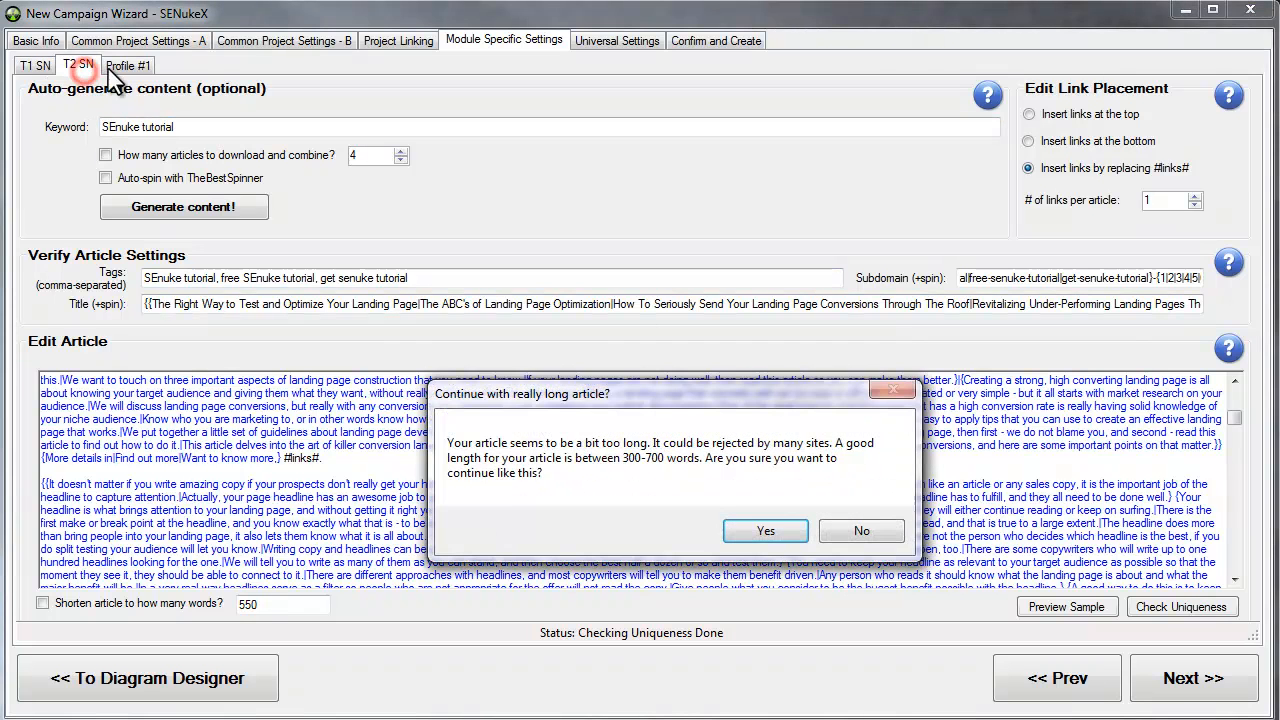
left_click(760, 530)
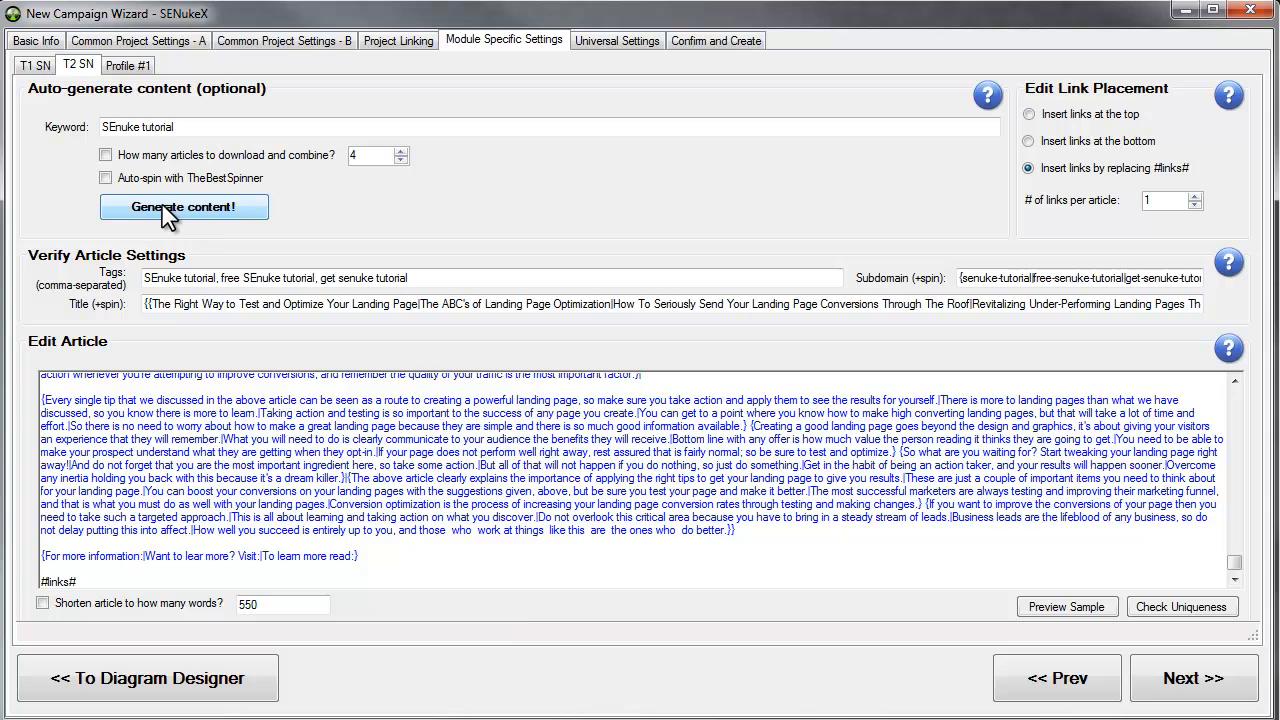
Step: Insert a hyphen between the keyword and number spin groups in the T2 SN subdomain, and continue to Profile #1, accepting the long article
left_click(1143, 280)
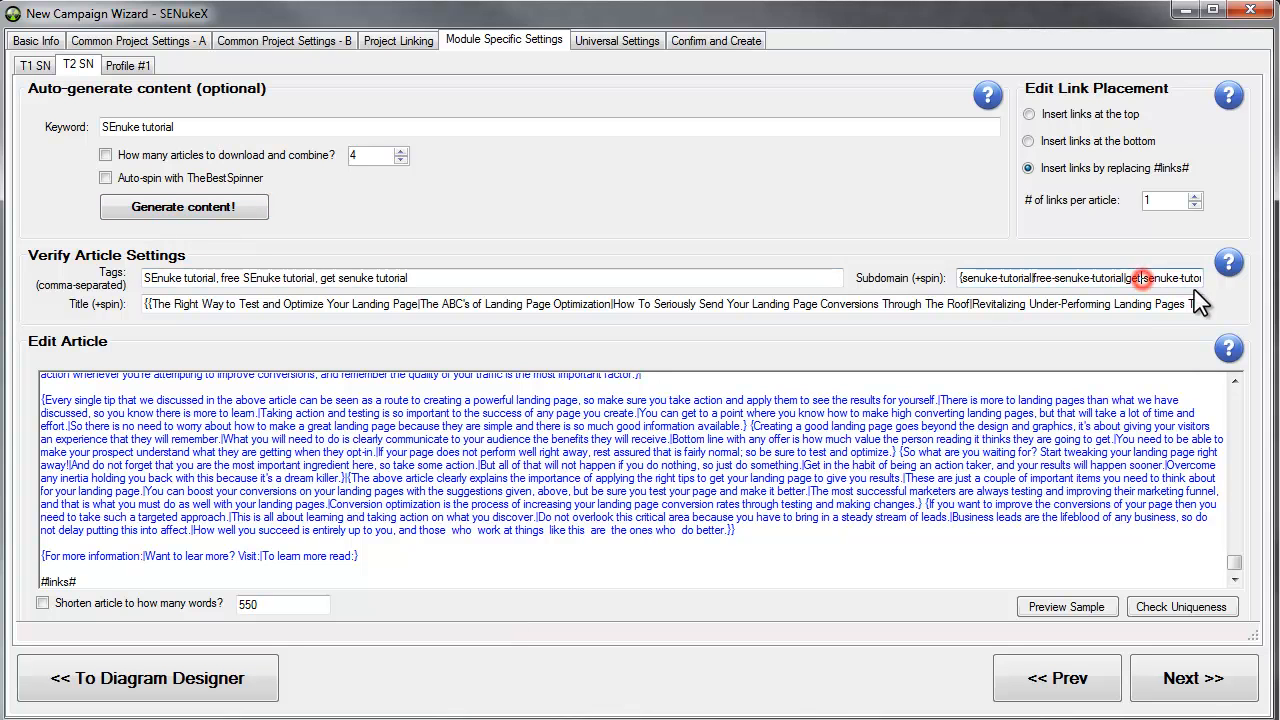
key("Right")
key("Right")
key("Right")
key("Right")
key("Right")
key("Right")
key("Right")
key("Right")
key("Right")
key("Right")
key("Right")
key("Right")
left_click(1153, 280)
type("-")
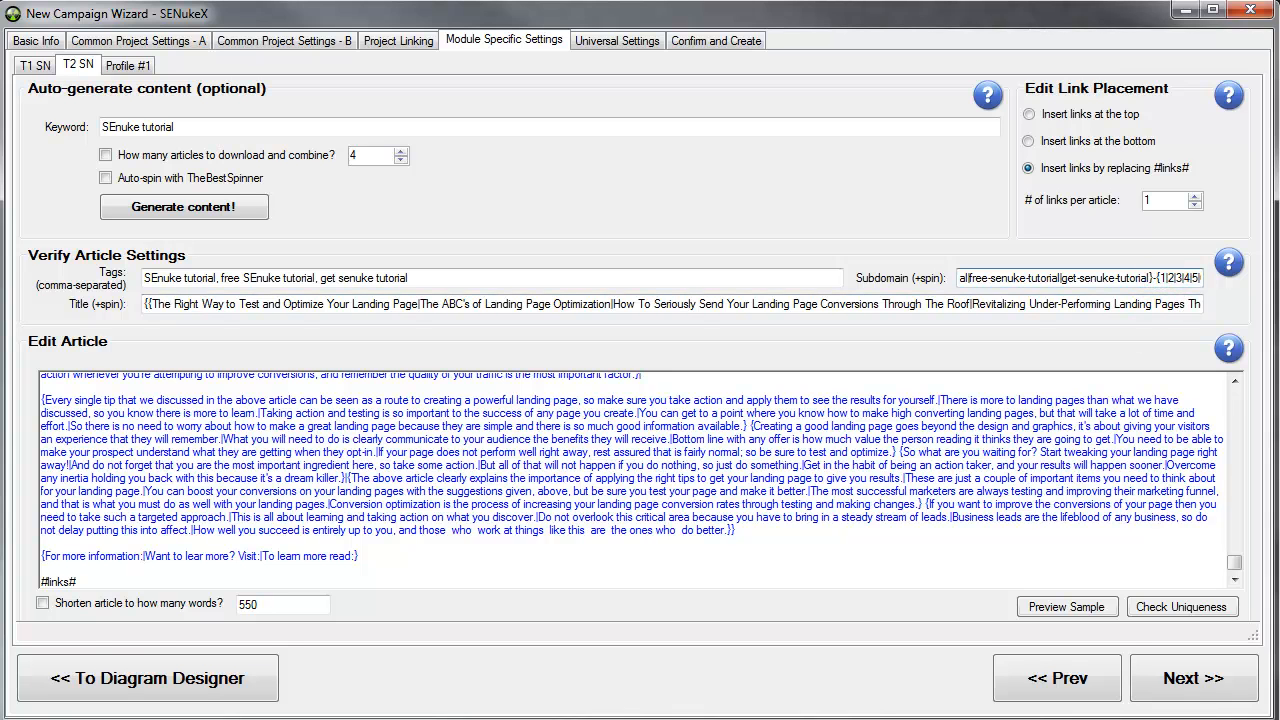
left_click(1198, 683)
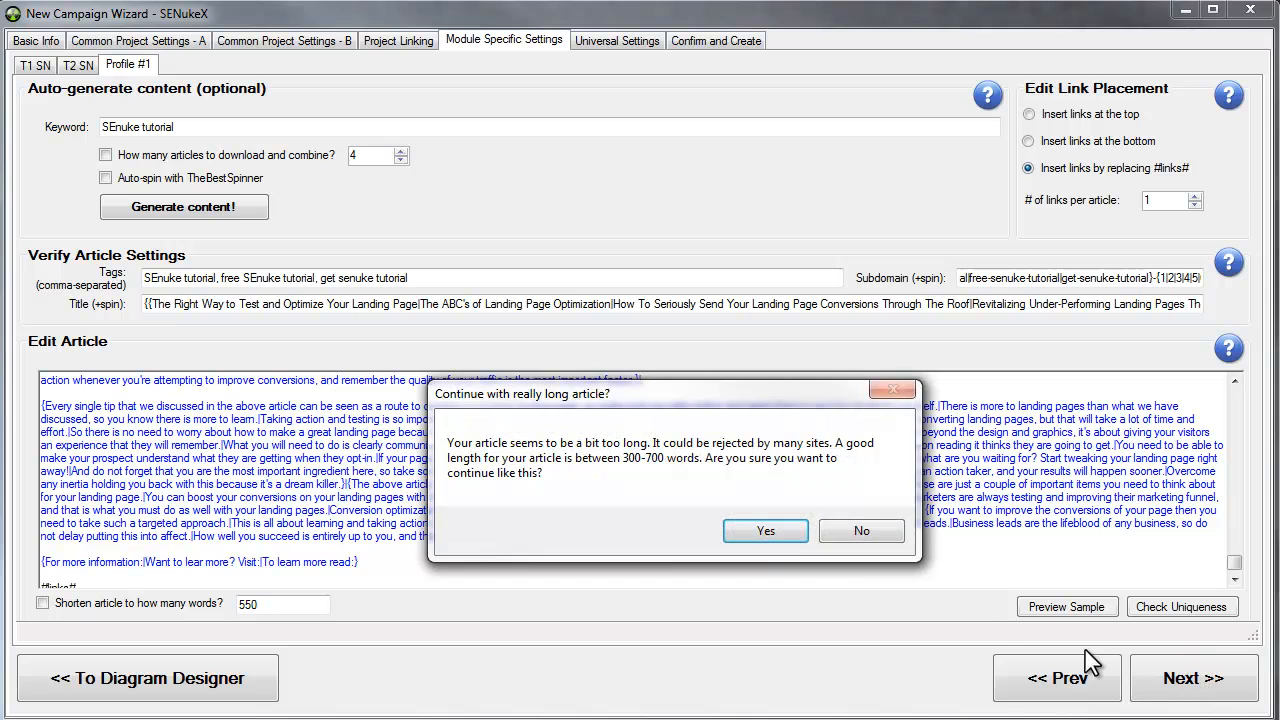
left_click(767, 531)
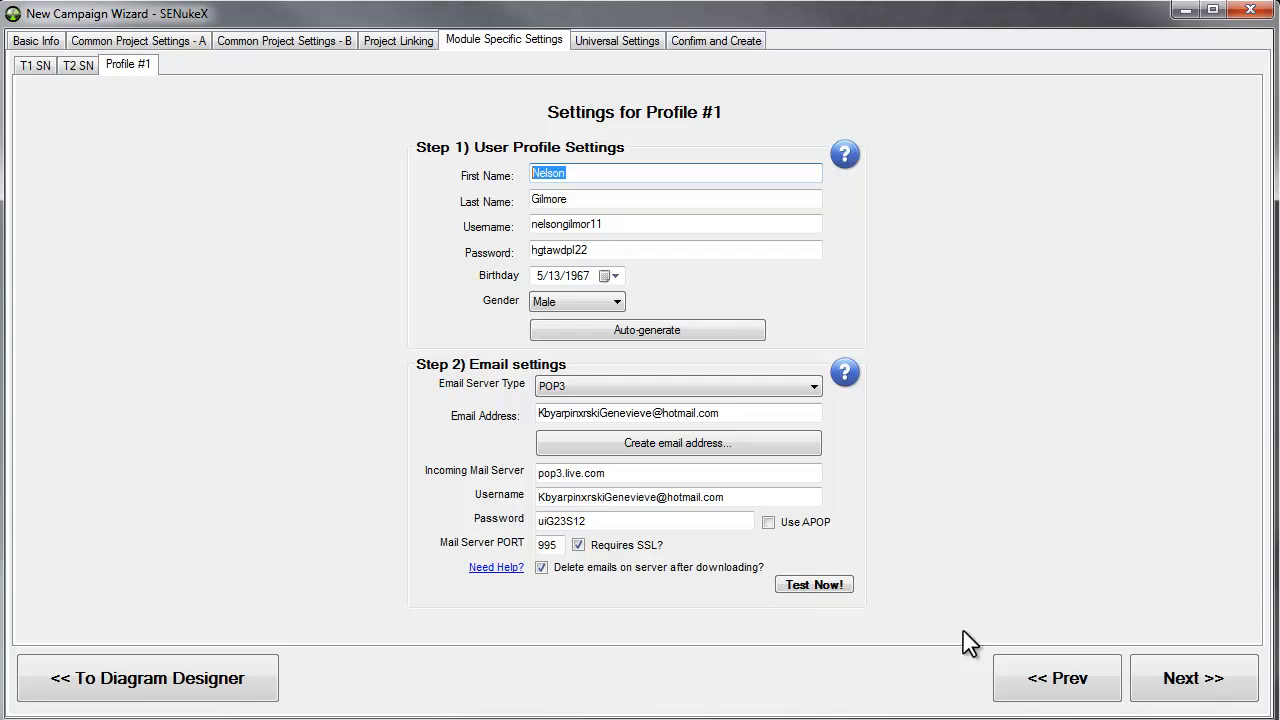
Step: Test the POP3 email login for Profile #1 and dismiss the result
left_click(830, 587)
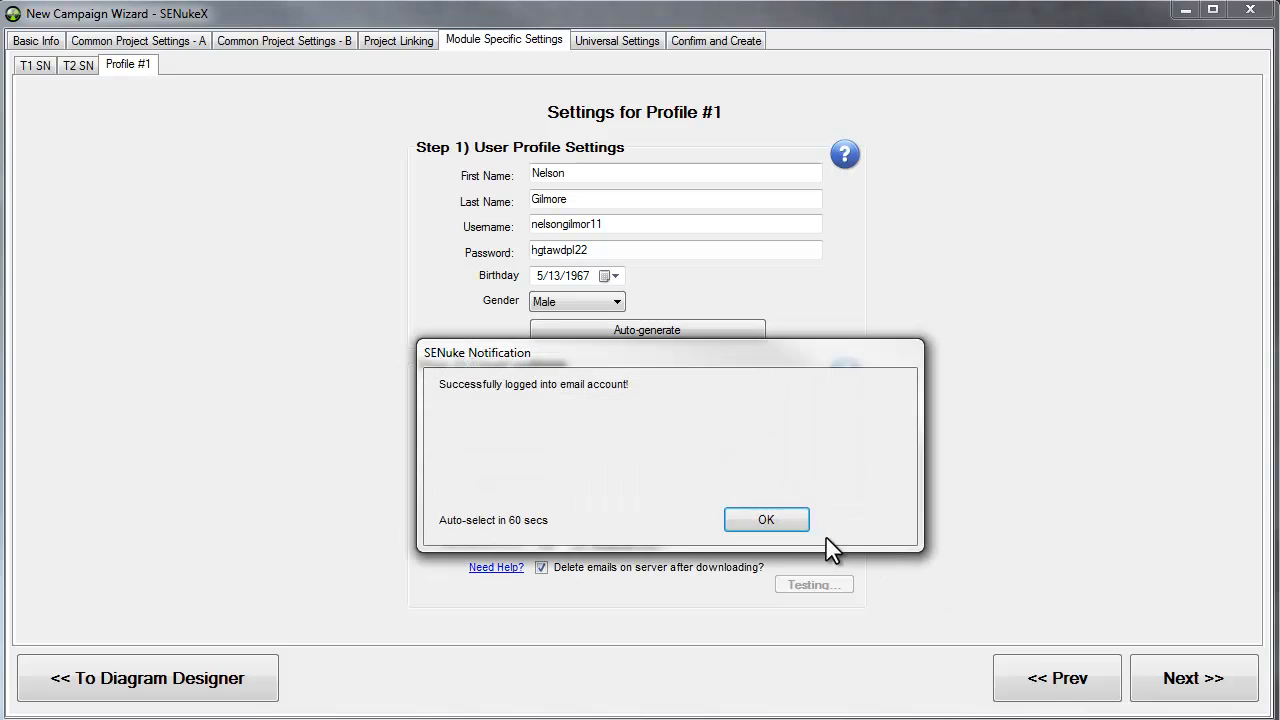
left_click(762, 522)
Step: Continue to the universal settings, accepting the long article, and check the DeathByCaptcha account balance
left_click(1180, 690)
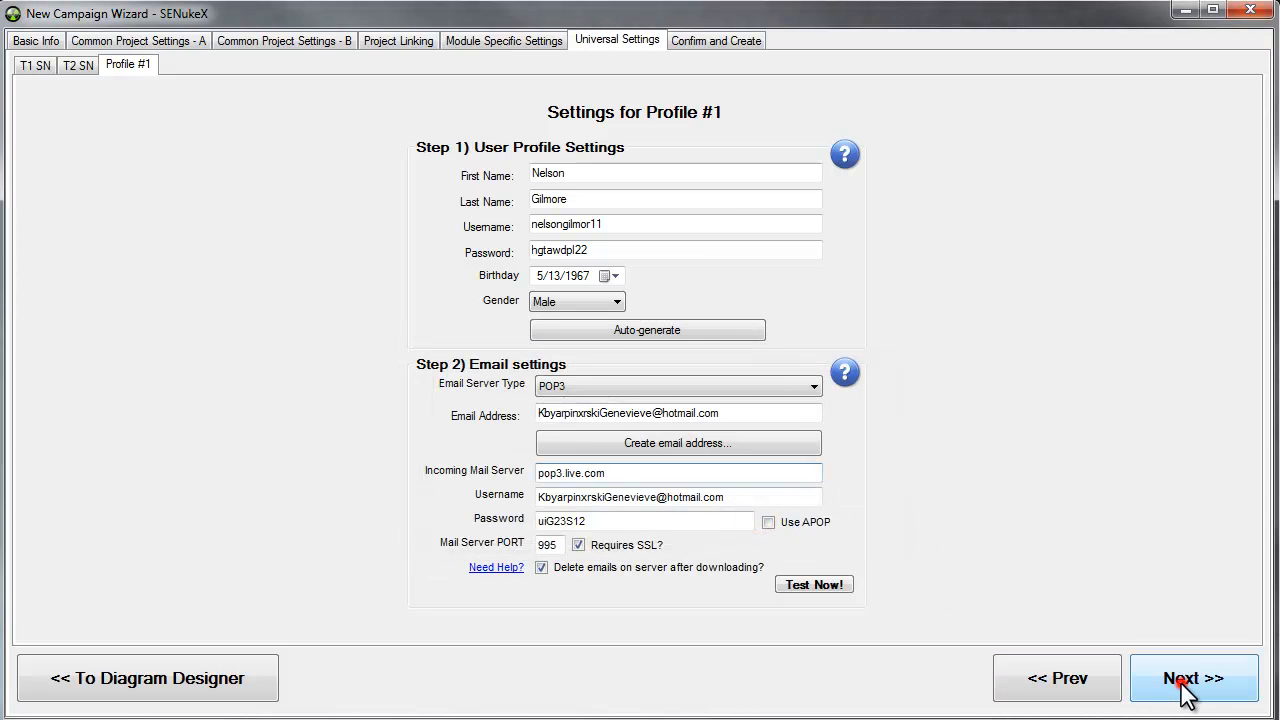
left_click(766, 533)
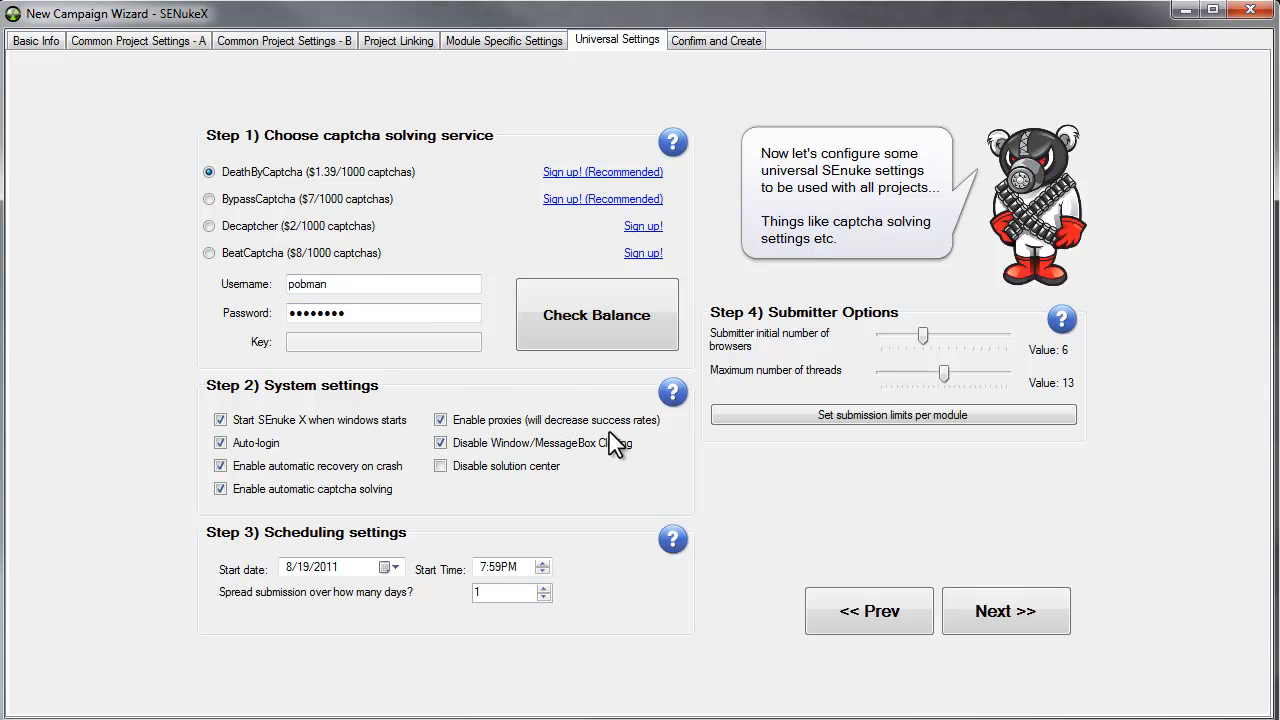
left_click(597, 323)
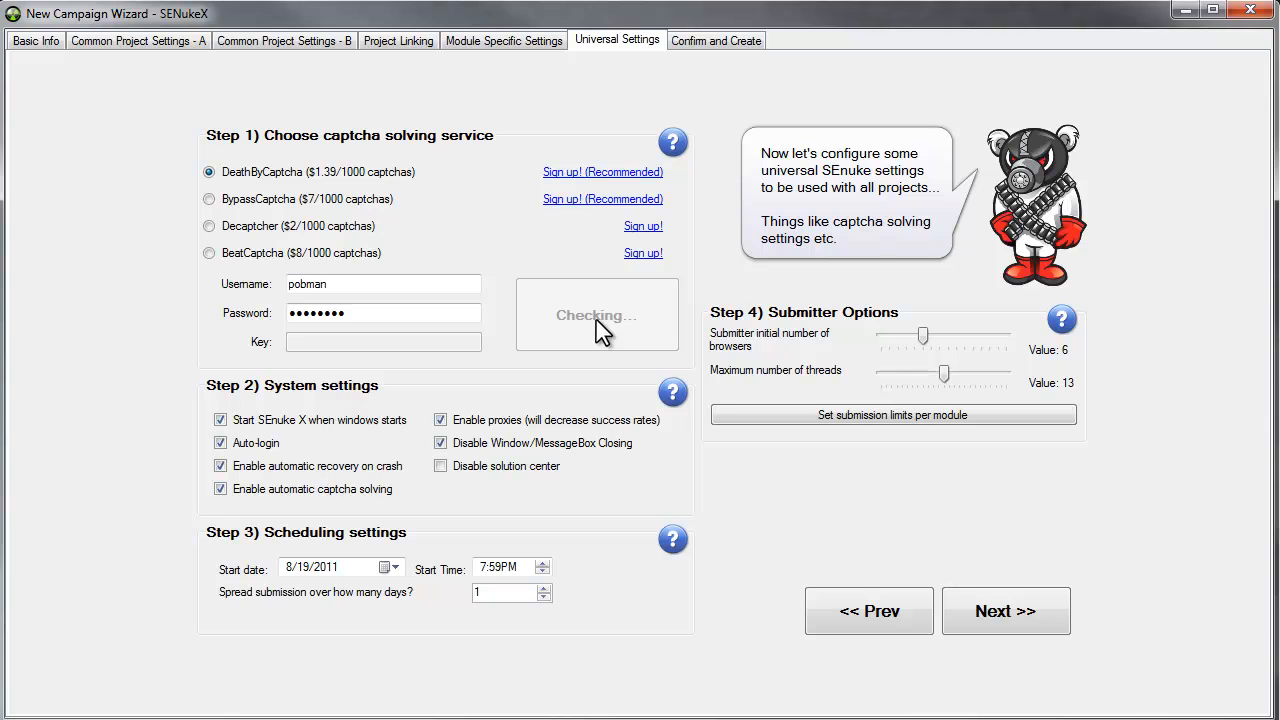
left_click(209, 227)
left_click(893, 614)
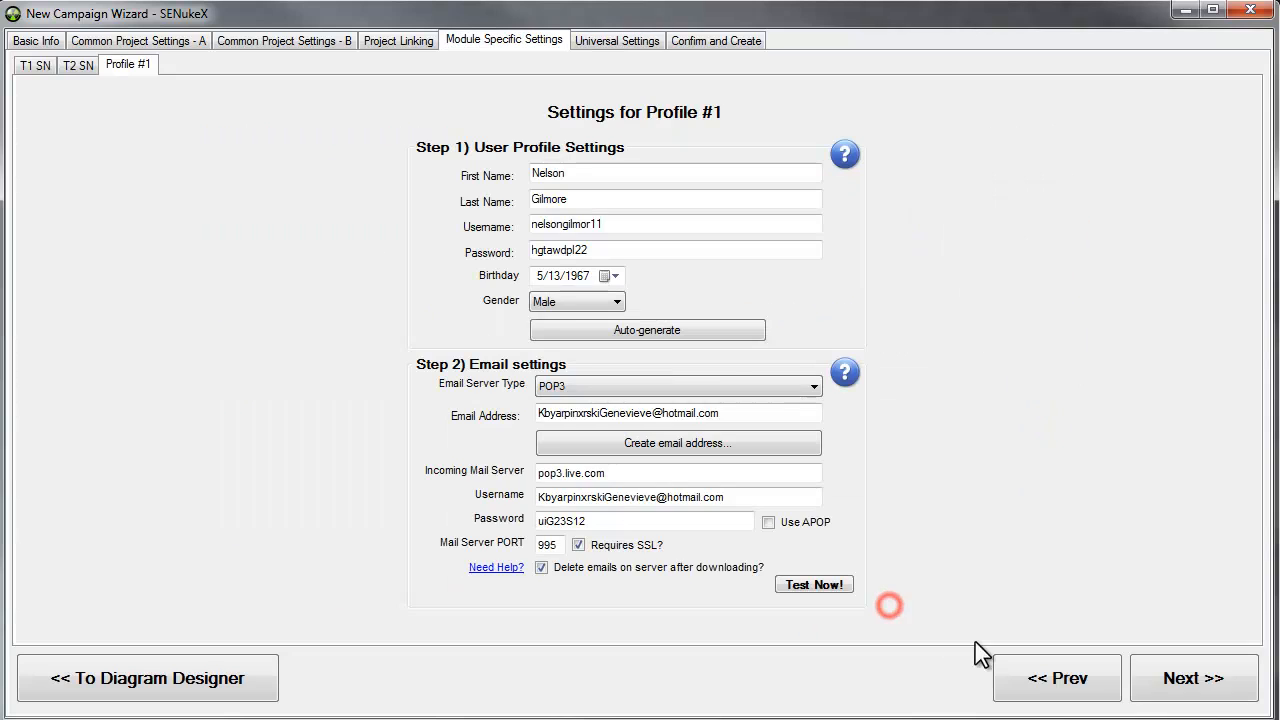
left_click(1194, 684)
left_click(787, 553)
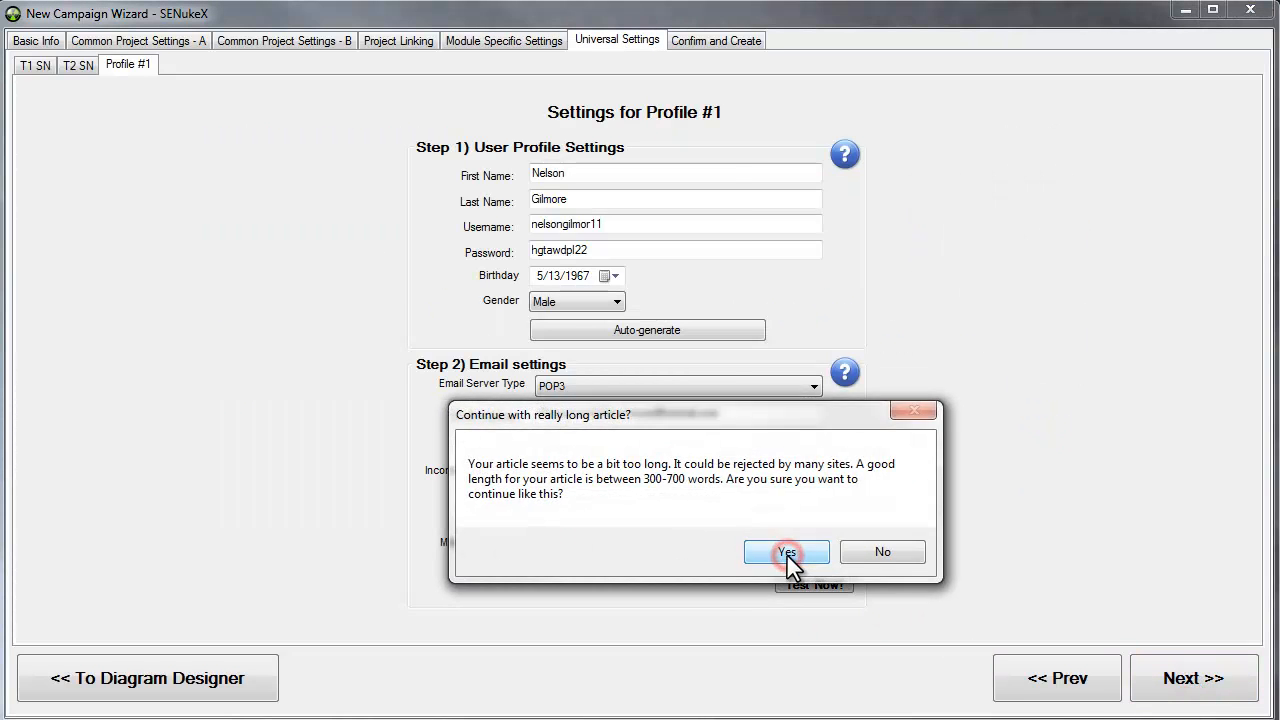
left_click(210, 172)
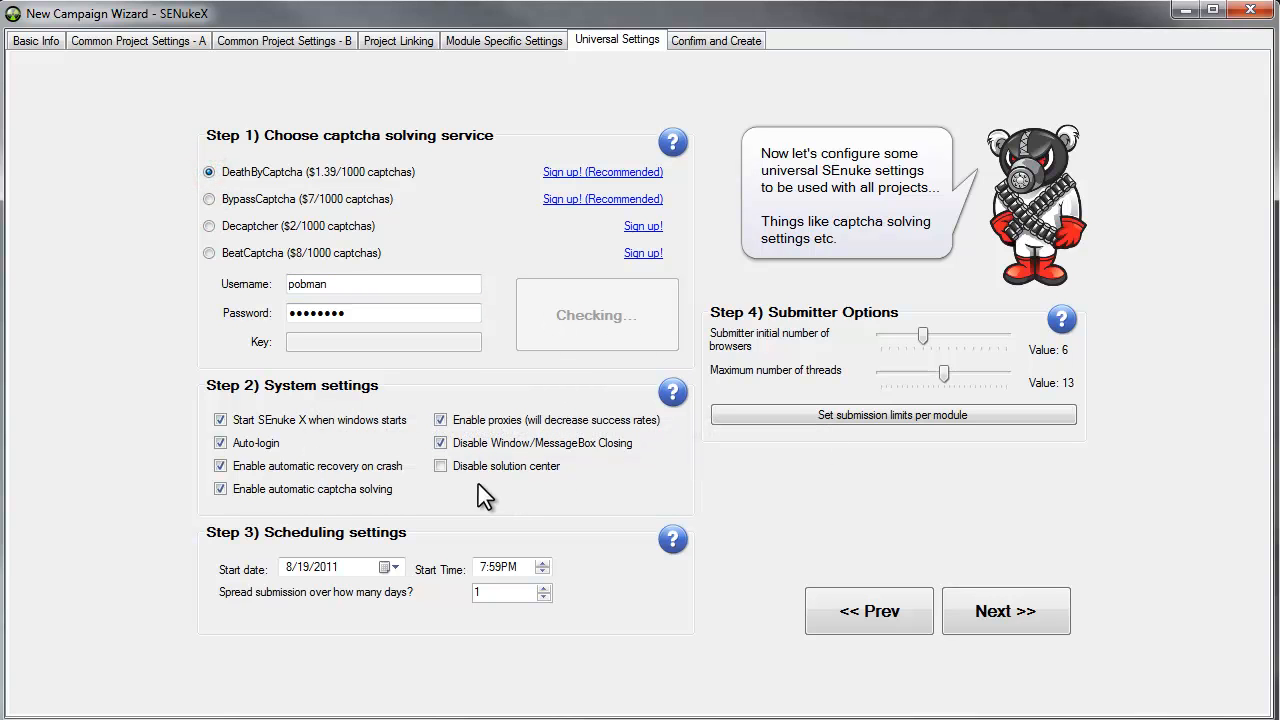
Step: Enable proxies using the custom proxy list, save the proxy options, and turn off the Disable Window/MessageBox Closing setting
left_click(441, 420)
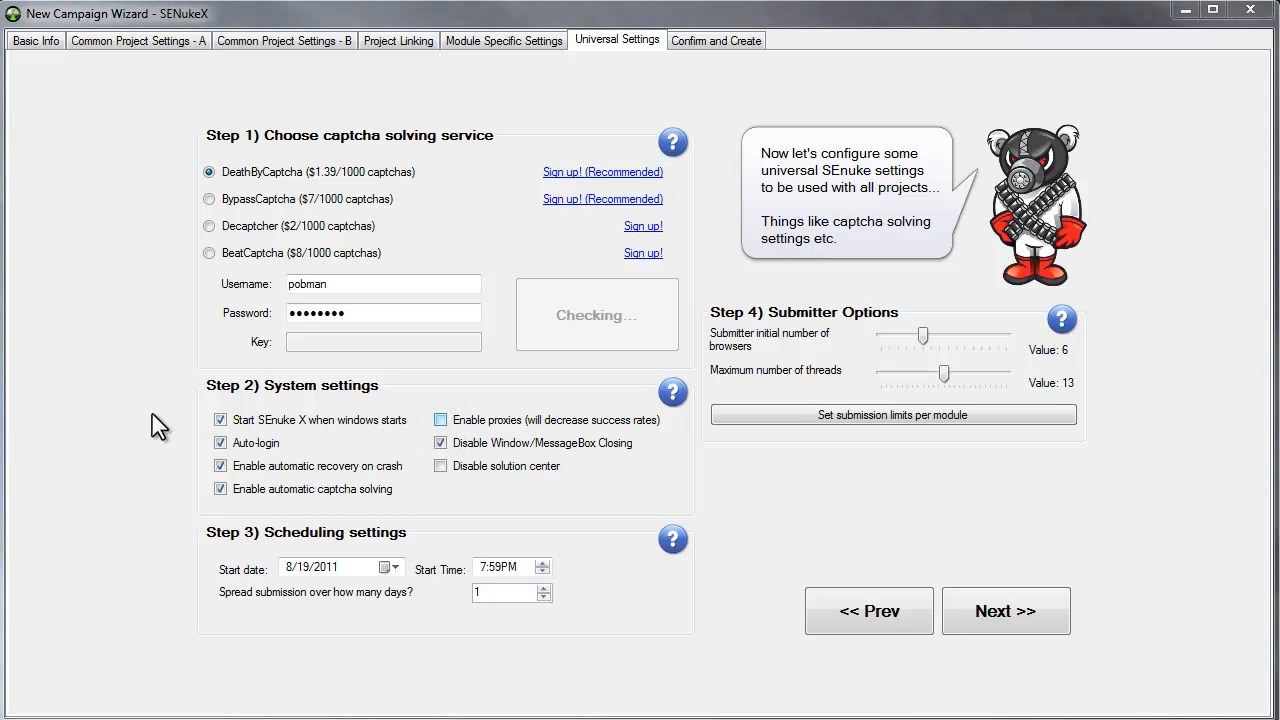
left_click_drag(878, 183, 603, 86)
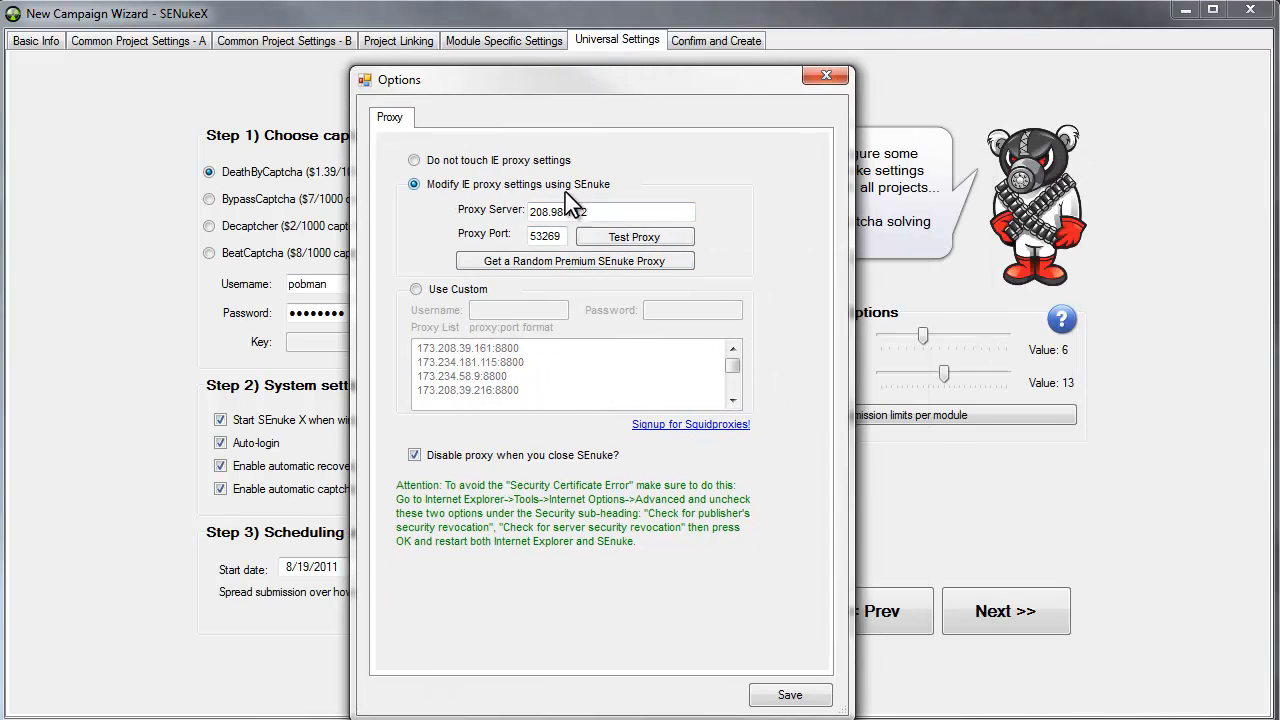
left_click(416, 289)
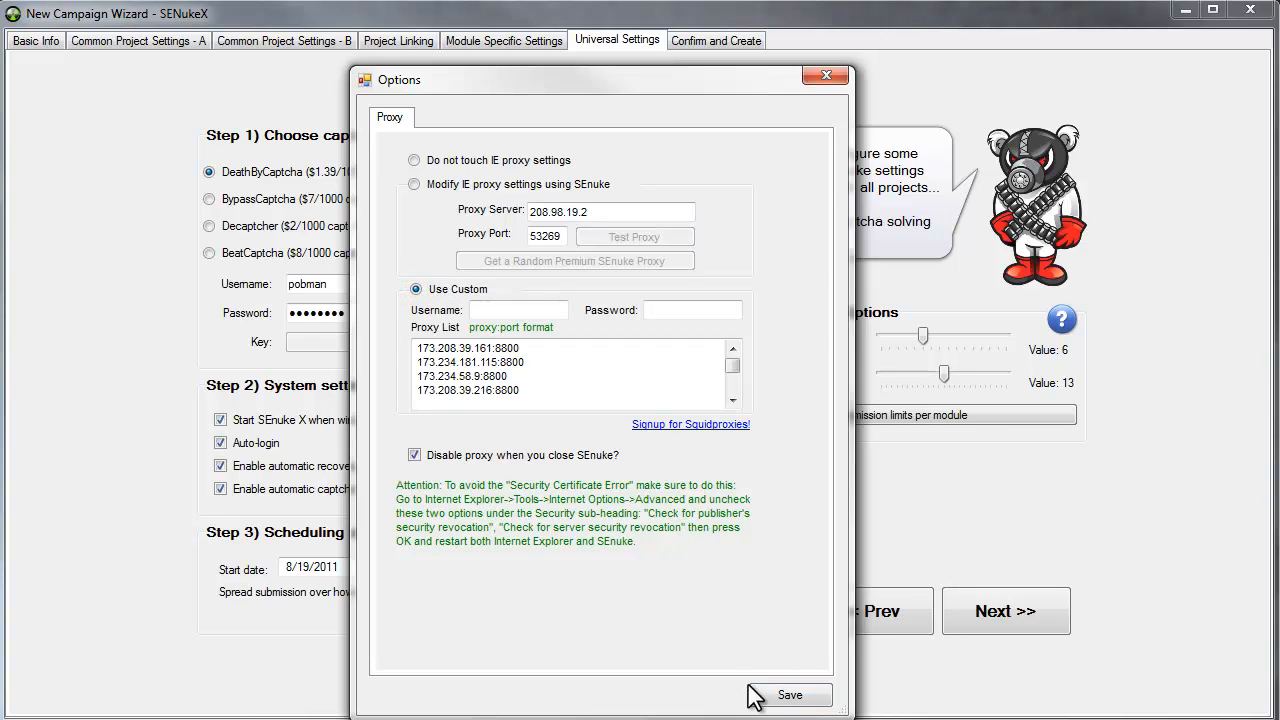
left_click(788, 694)
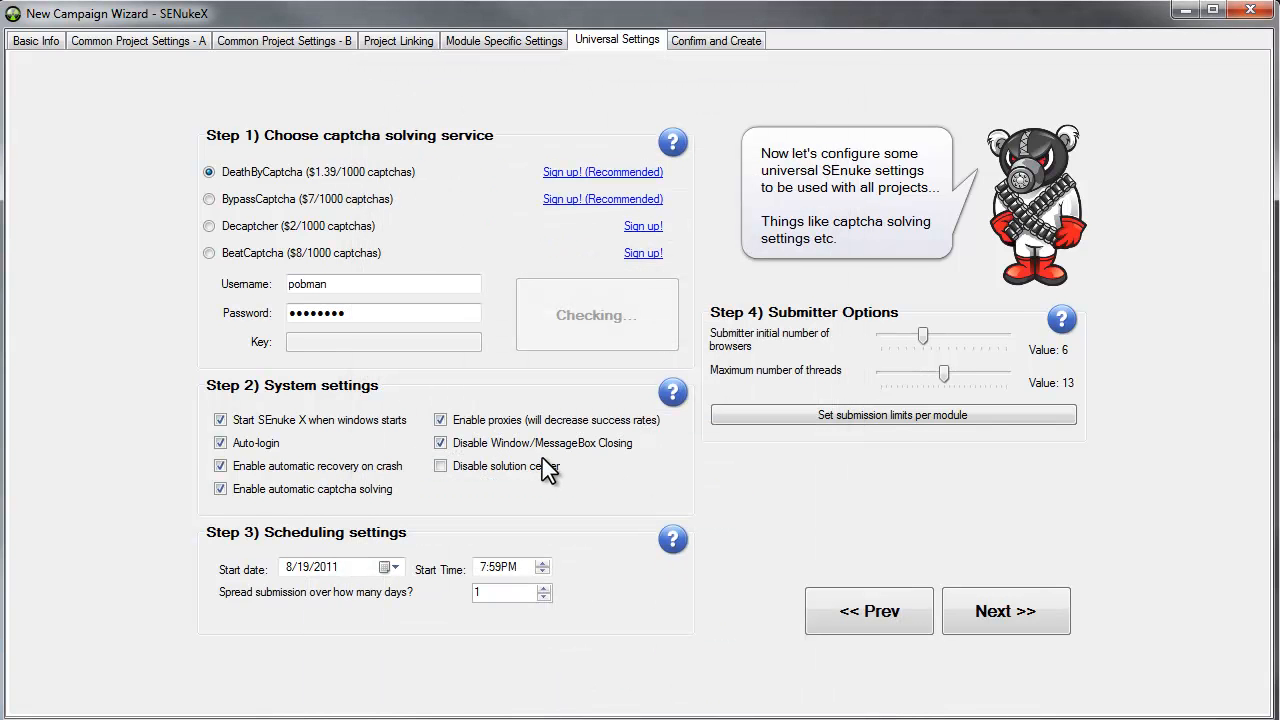
left_click(440, 444)
Step: Schedule the campaign to start at 8:30PM and spread submission over 6 days
left_click(539, 562)
left_click(483, 561)
left_click(541, 562)
left_click(497, 566)
left_click(542, 561)
left_click(542, 561)
left_click(542, 561)
left_click(540, 561)
left_click(505, 595)
Step: Set the maximum number of threads to 10, and review the submission limits per module without changing them
mouse_move(947, 380)
left_mouse_down()
mouse_move(1088, 392)
mouse_move(933, 398)
left_mouse_up()
left_click(915, 416)
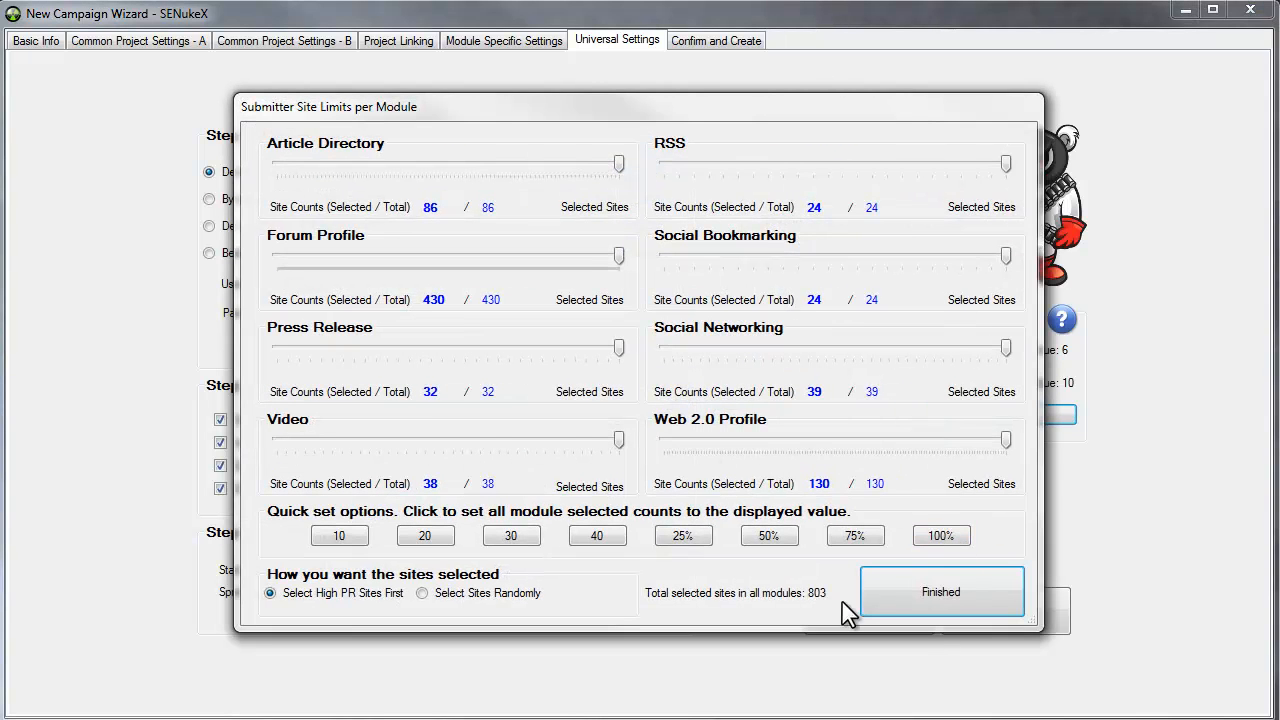
left_click(940, 590)
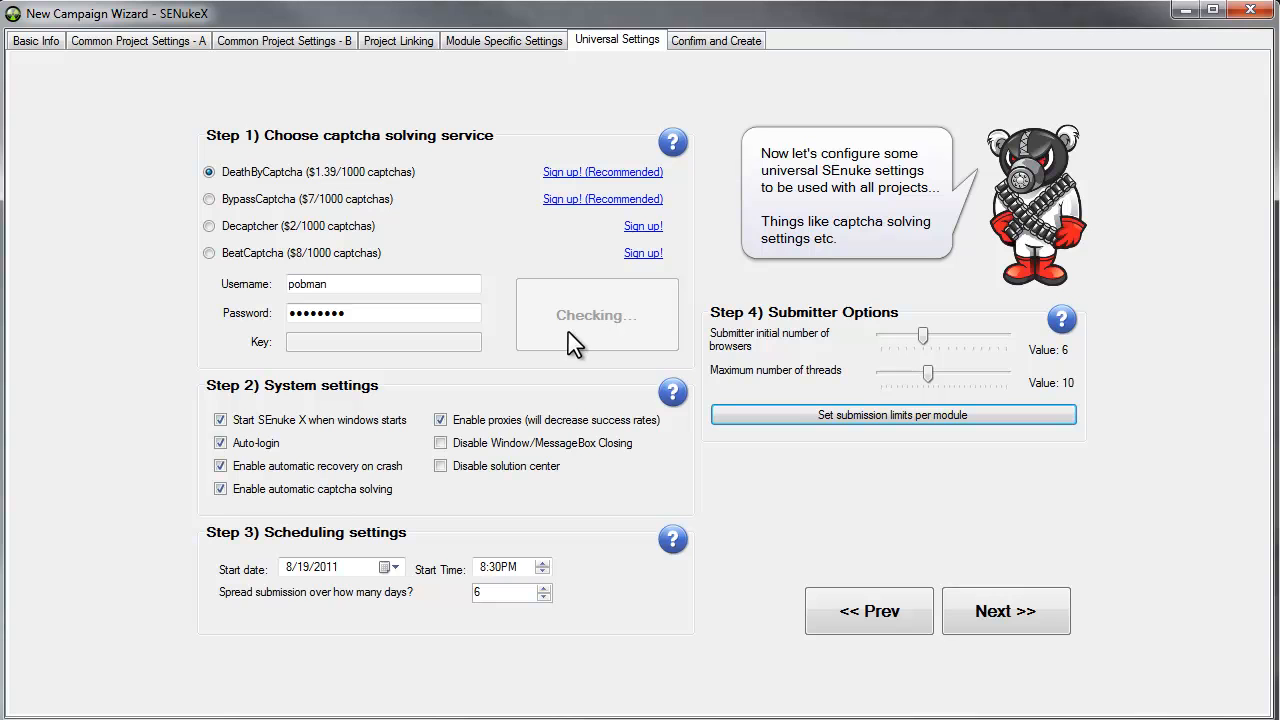
Step: Continue to the confirmation page and finish the wizard to create the campaign's projects
left_click(1007, 611)
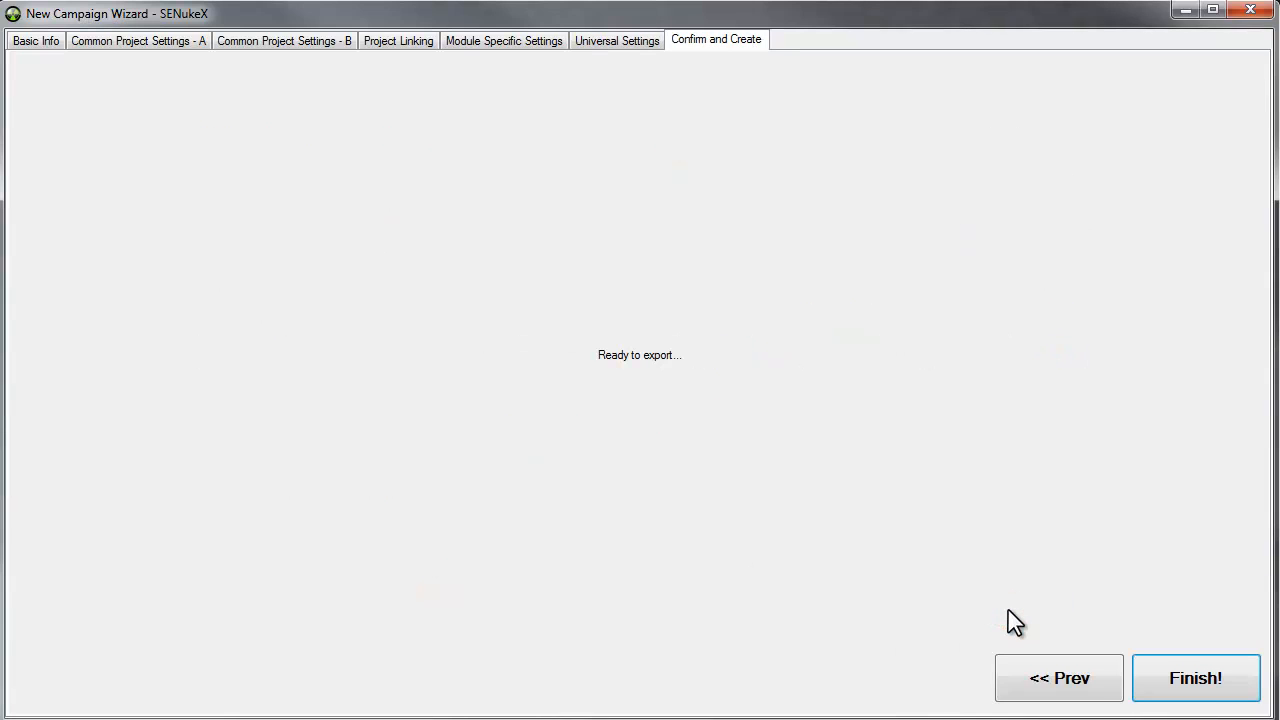
left_click(1212, 690)
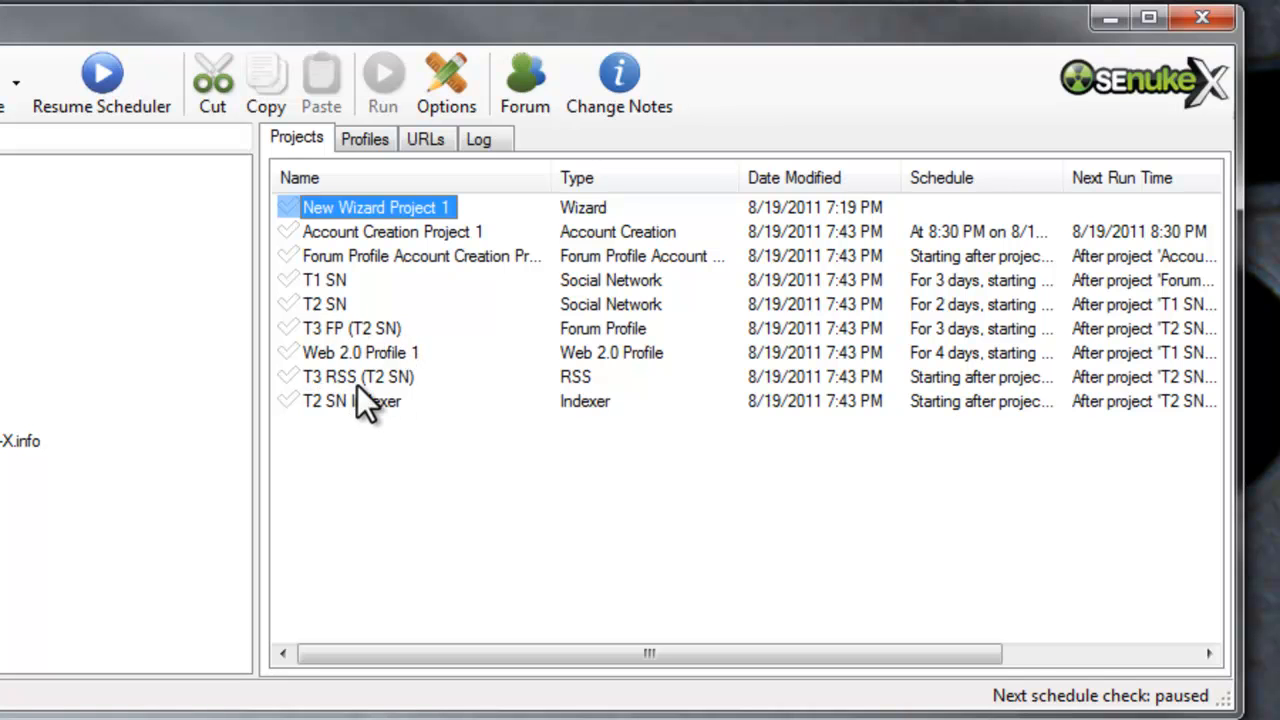
Step: In the T1 SN project, deselect all social network sites and sort the list by PR from highest to lowest
left_click(322, 282)
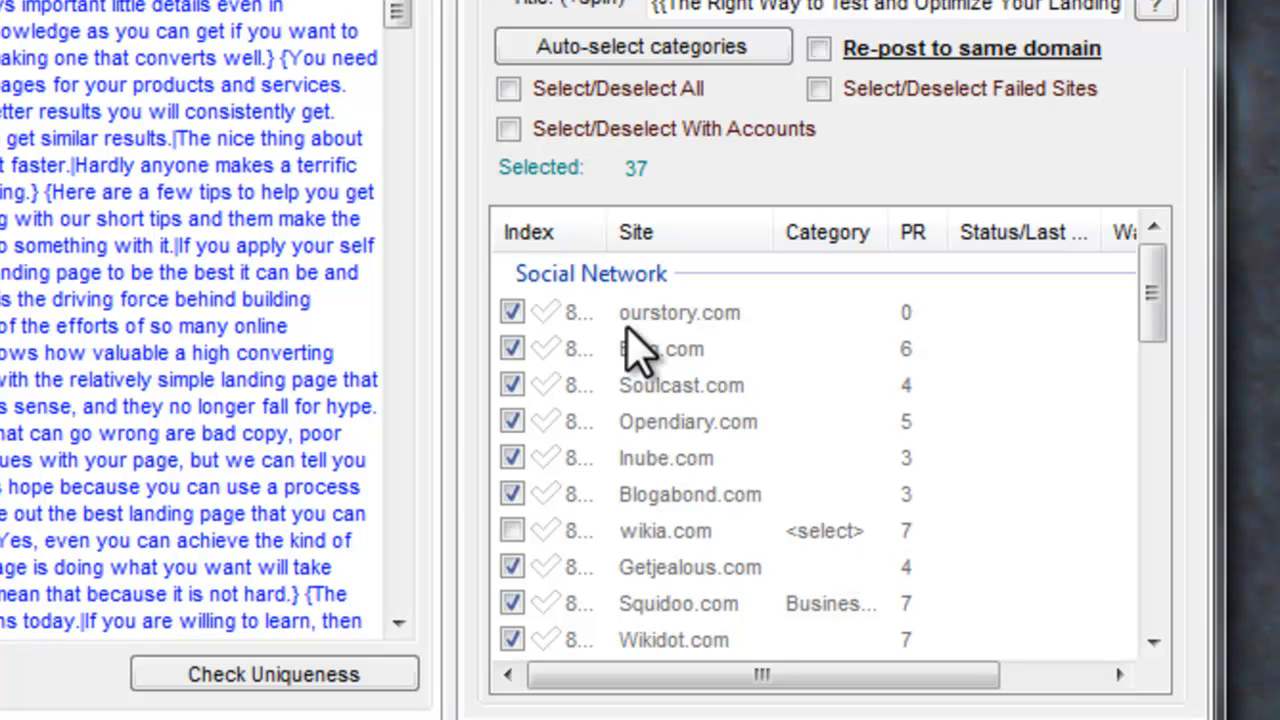
left_click(509, 92)
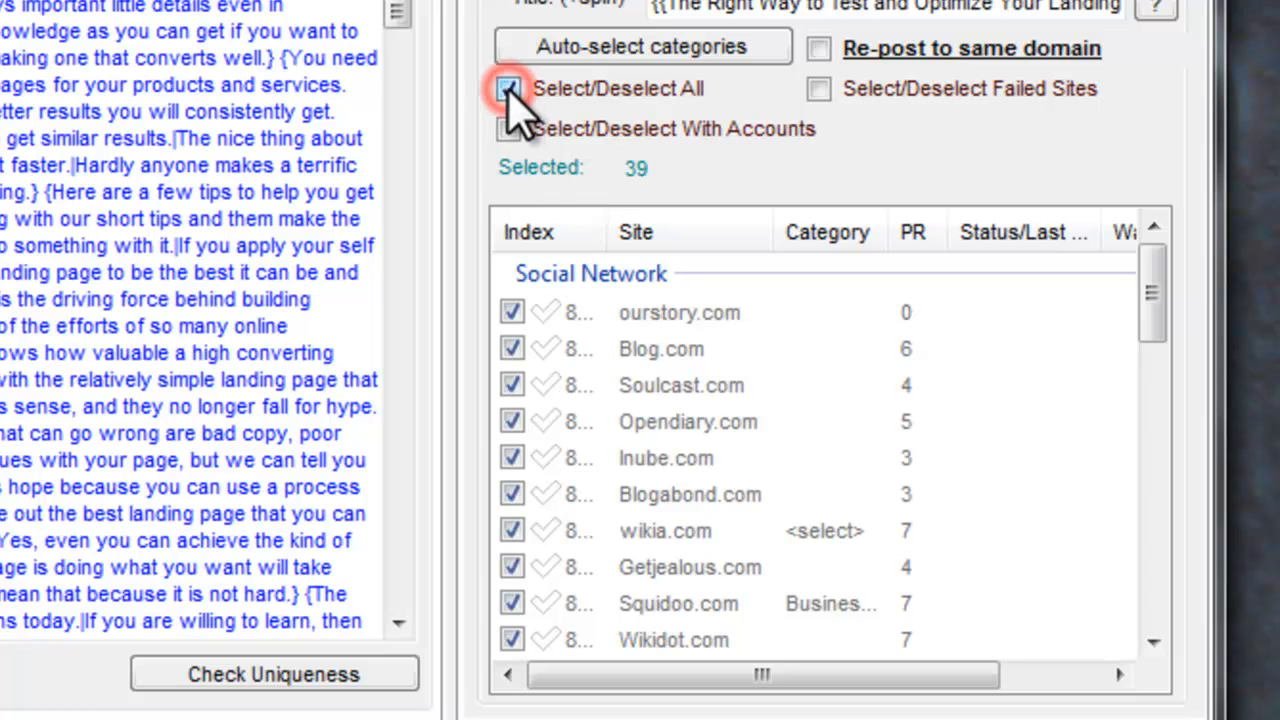
left_click(509, 92)
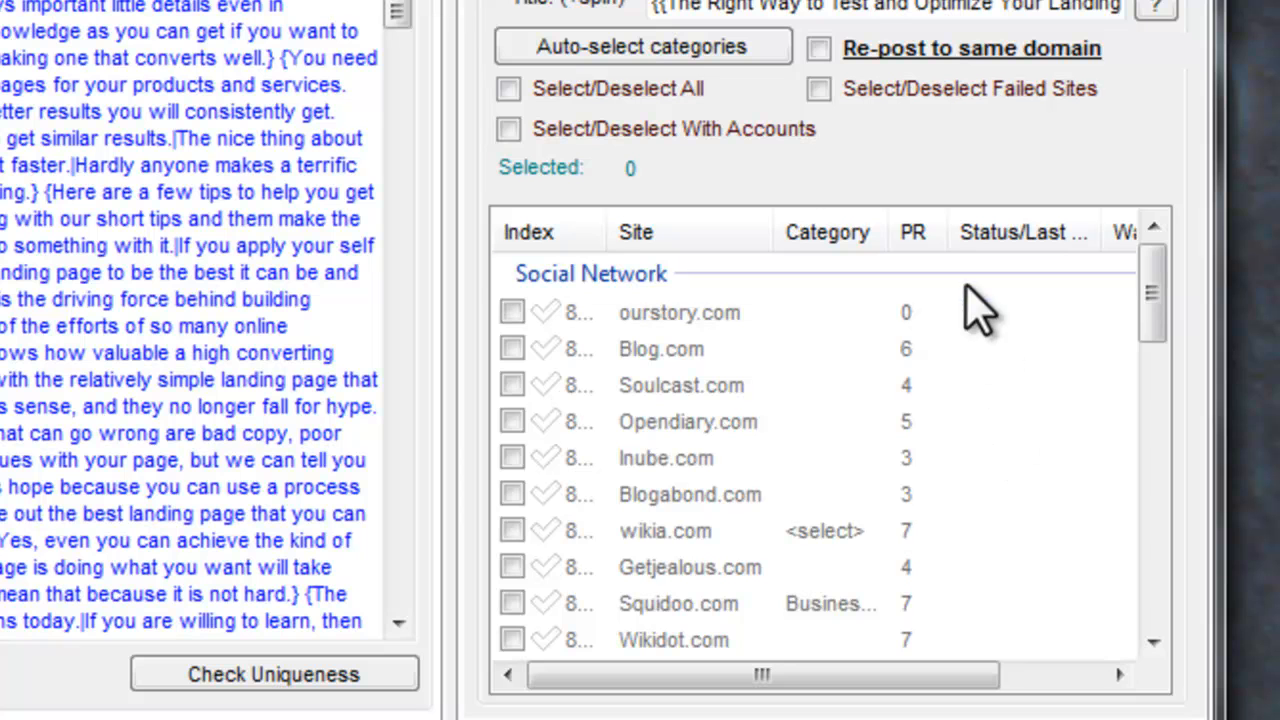
left_click(913, 232)
left_click(913, 232)
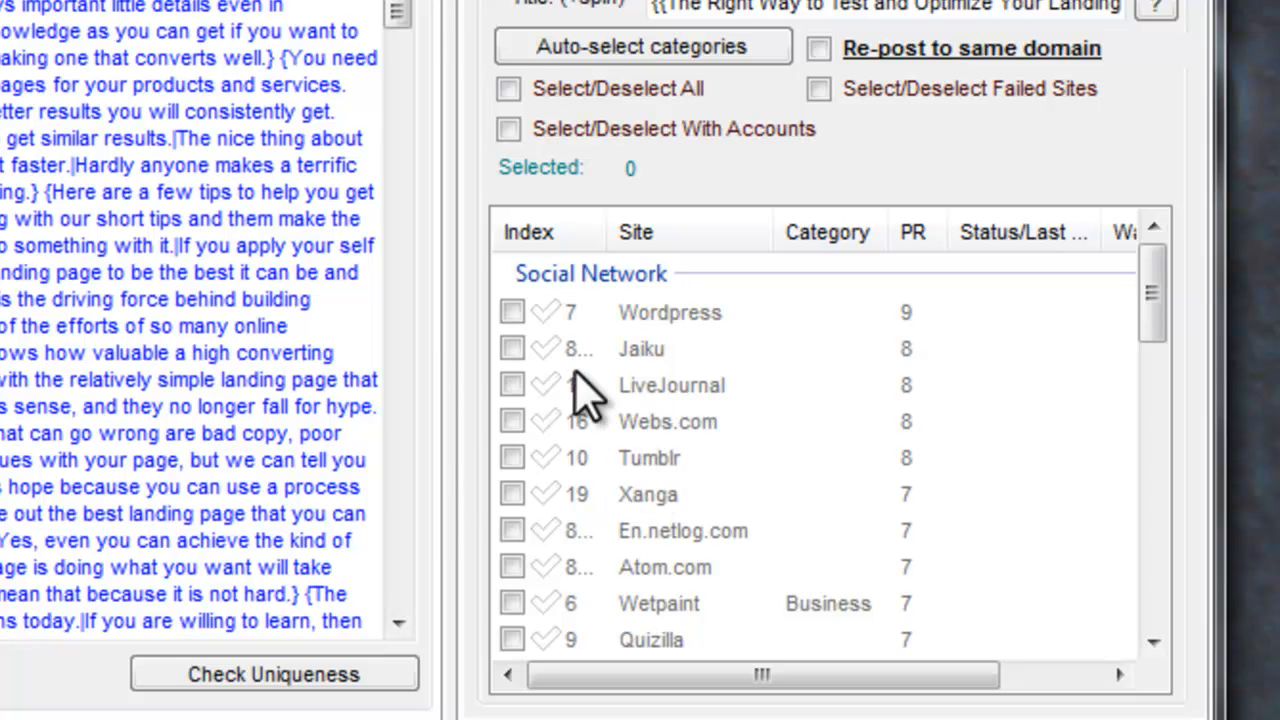
Step: Select Jaiku, LiveJournal, Webs.com, Tumblr, Xanga, En.netlog.com and Wetpaint as T1 SN sites, and close the project
left_click(512, 348)
left_click(512, 385)
left_click(512, 421)
left_click(512, 457)
left_click(512, 494)
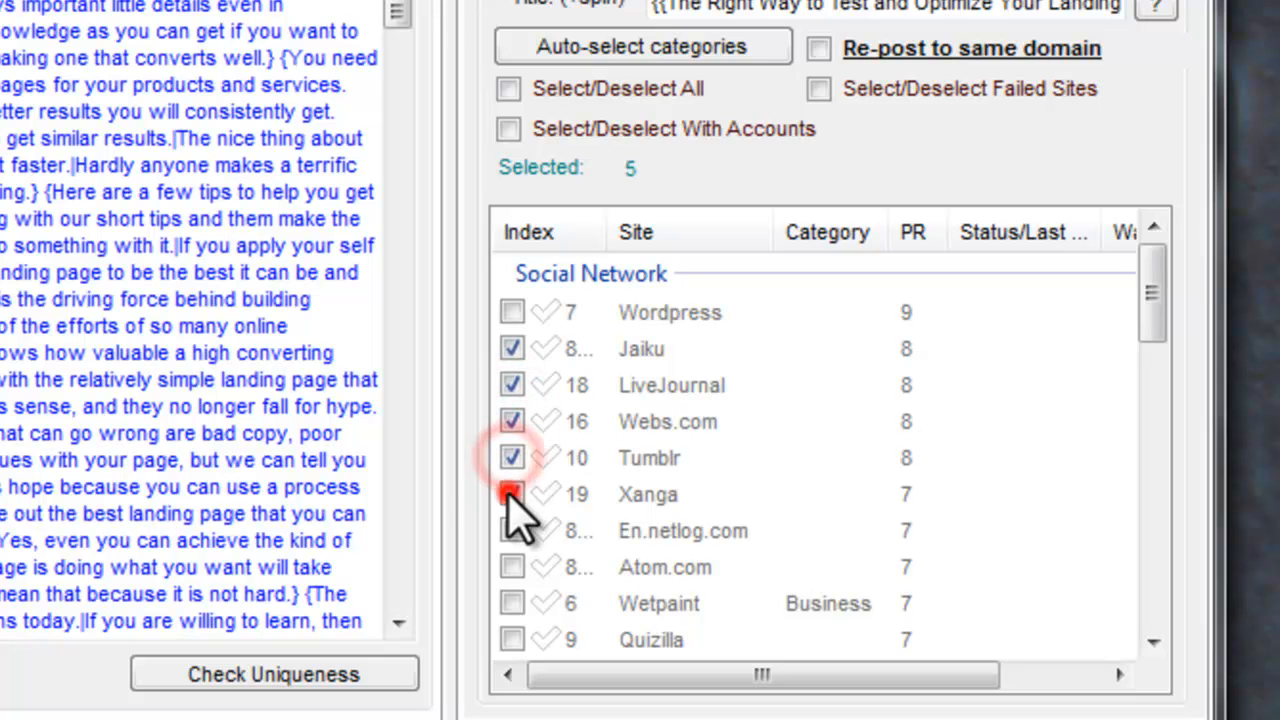
left_click(512, 531)
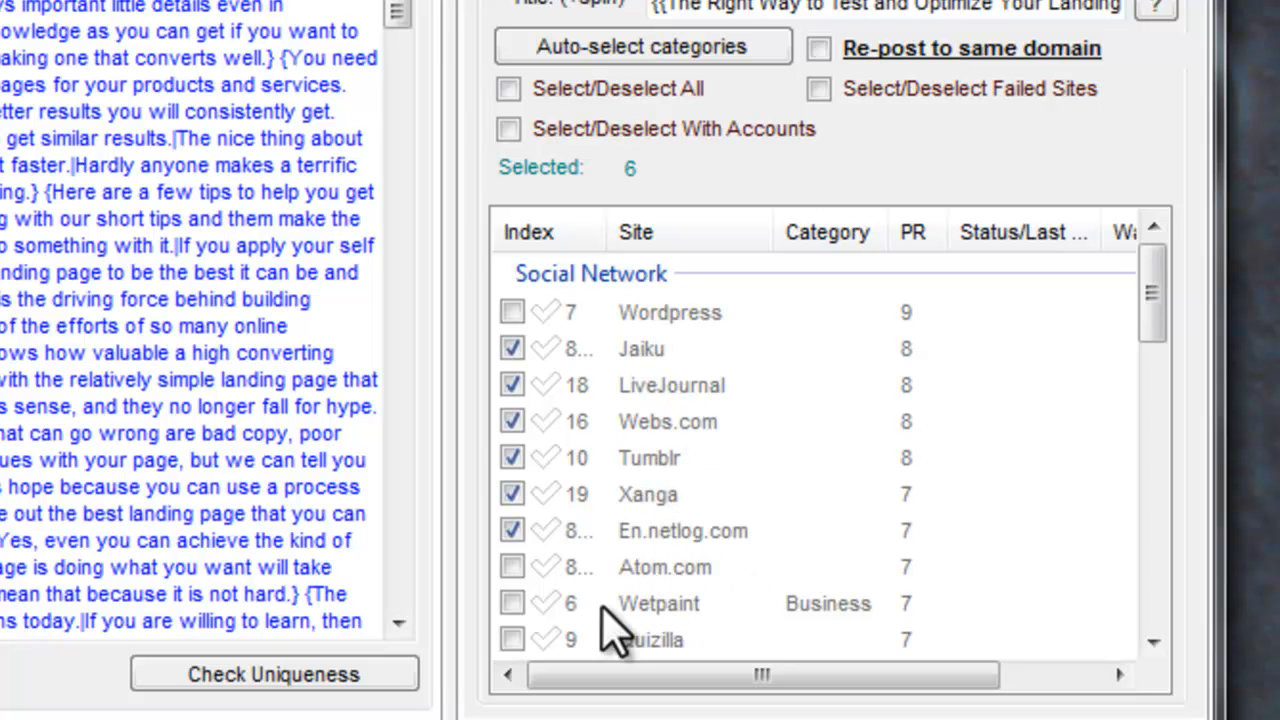
left_click(512, 603)
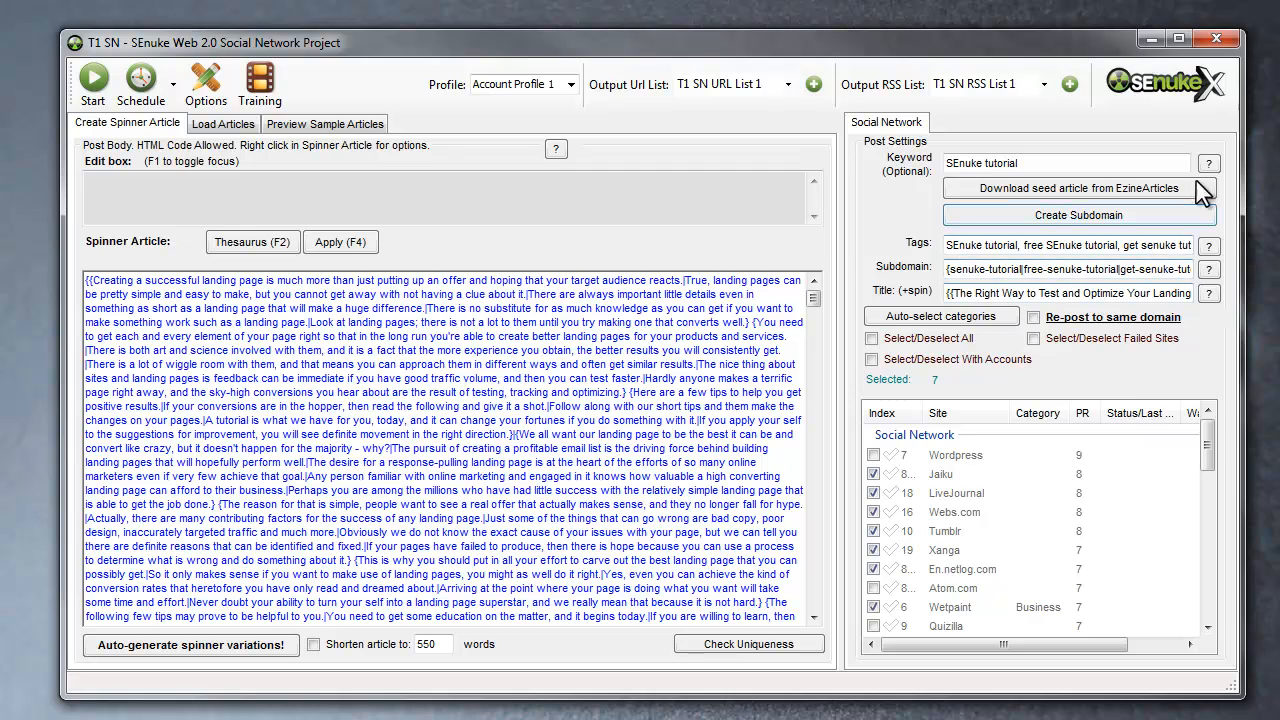
left_click(1217, 39)
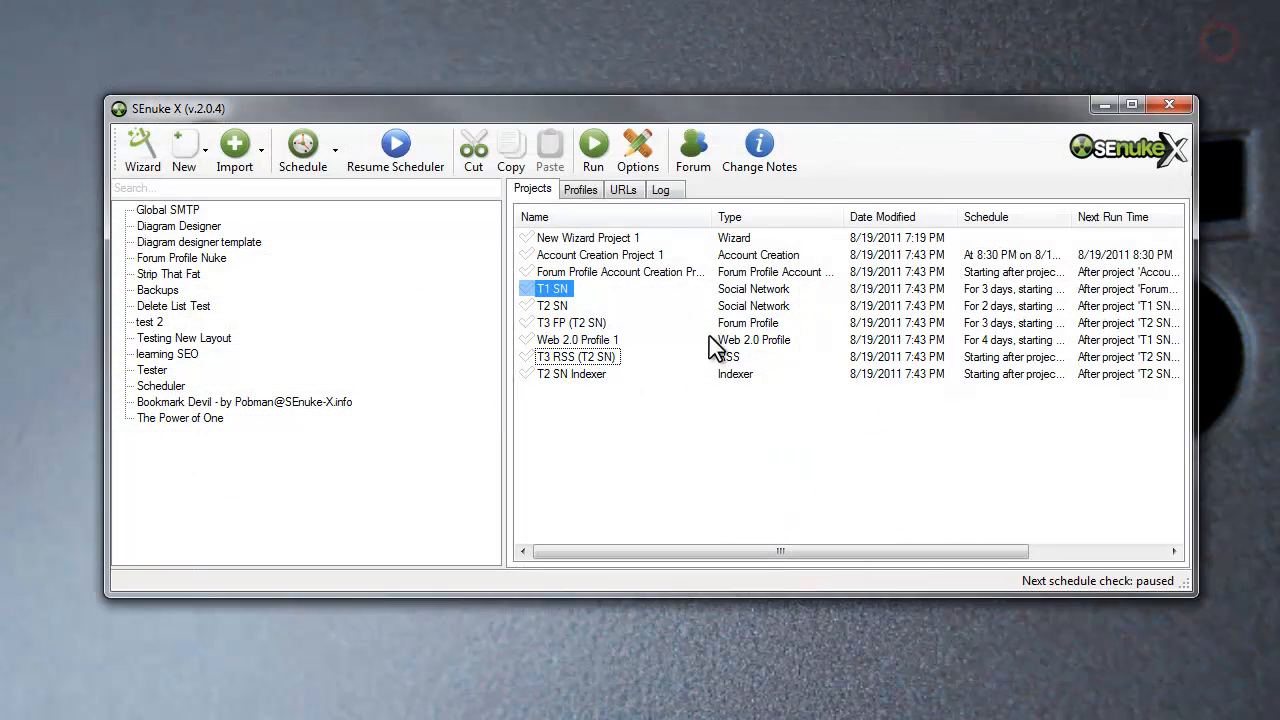
Step: Open the T2 SN project and sort its social network sites by PR from highest to lowest
left_click(550, 306)
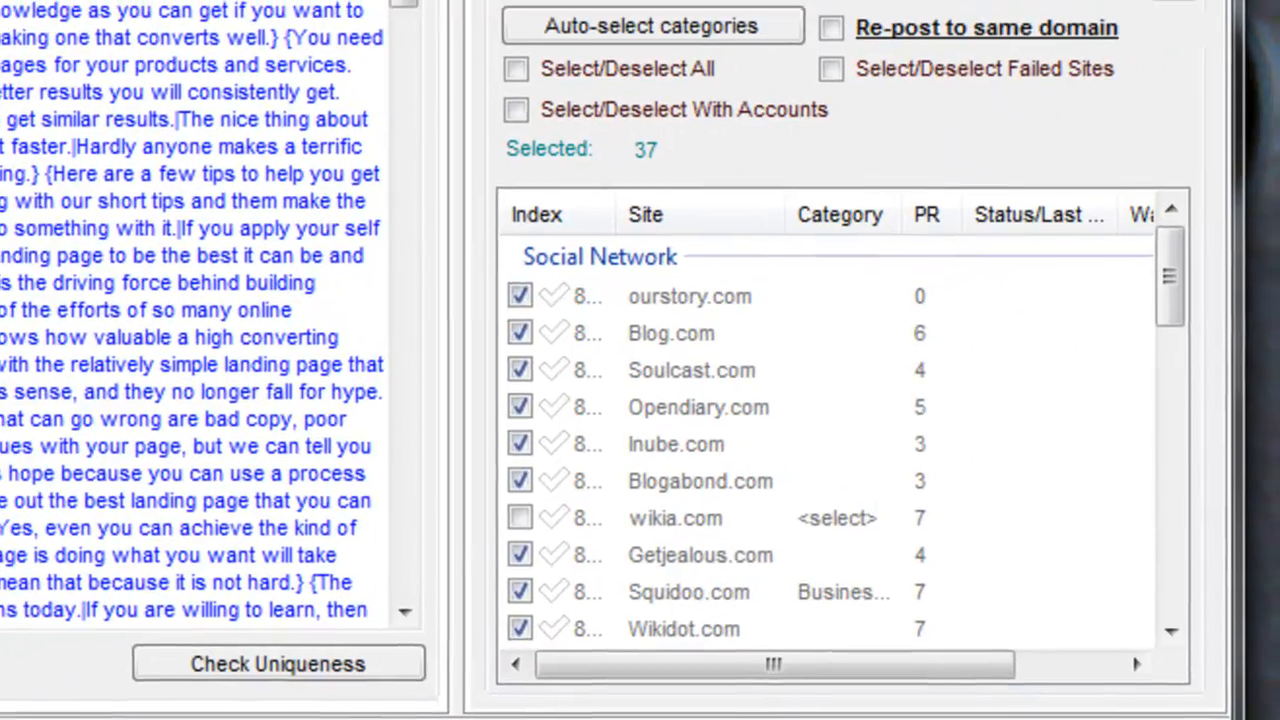
left_click(932, 218)
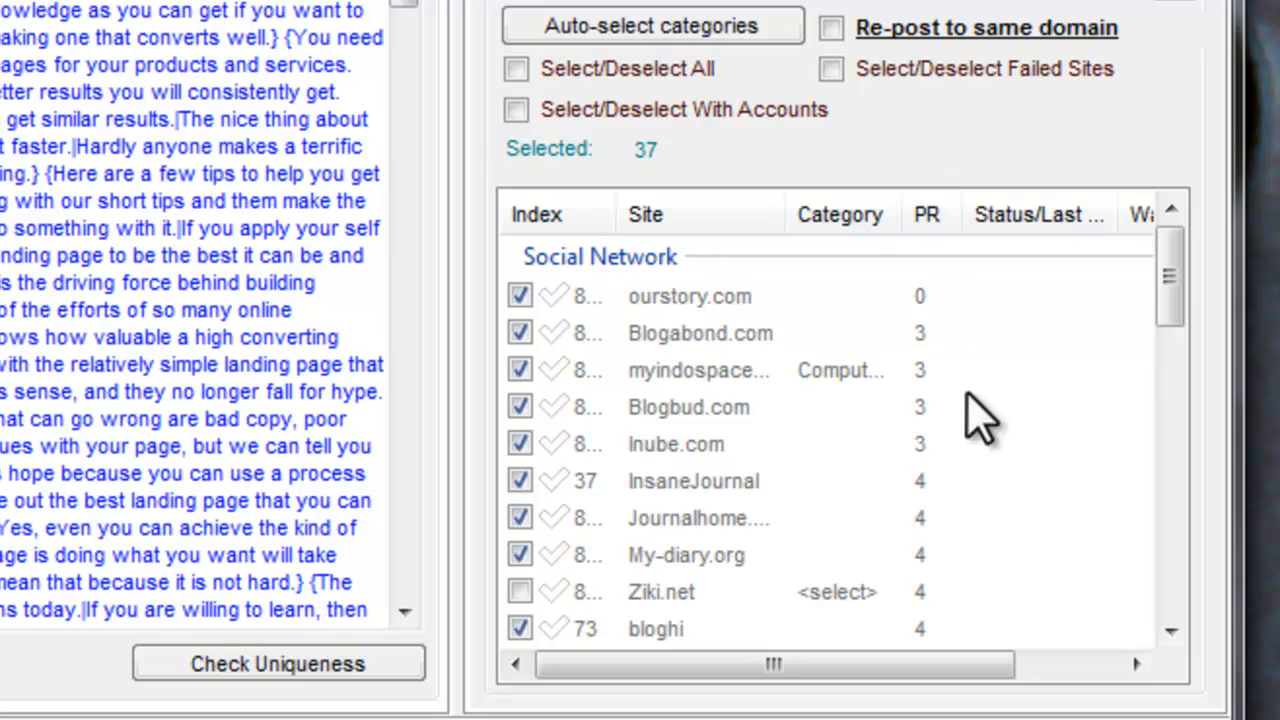
left_click(929, 216)
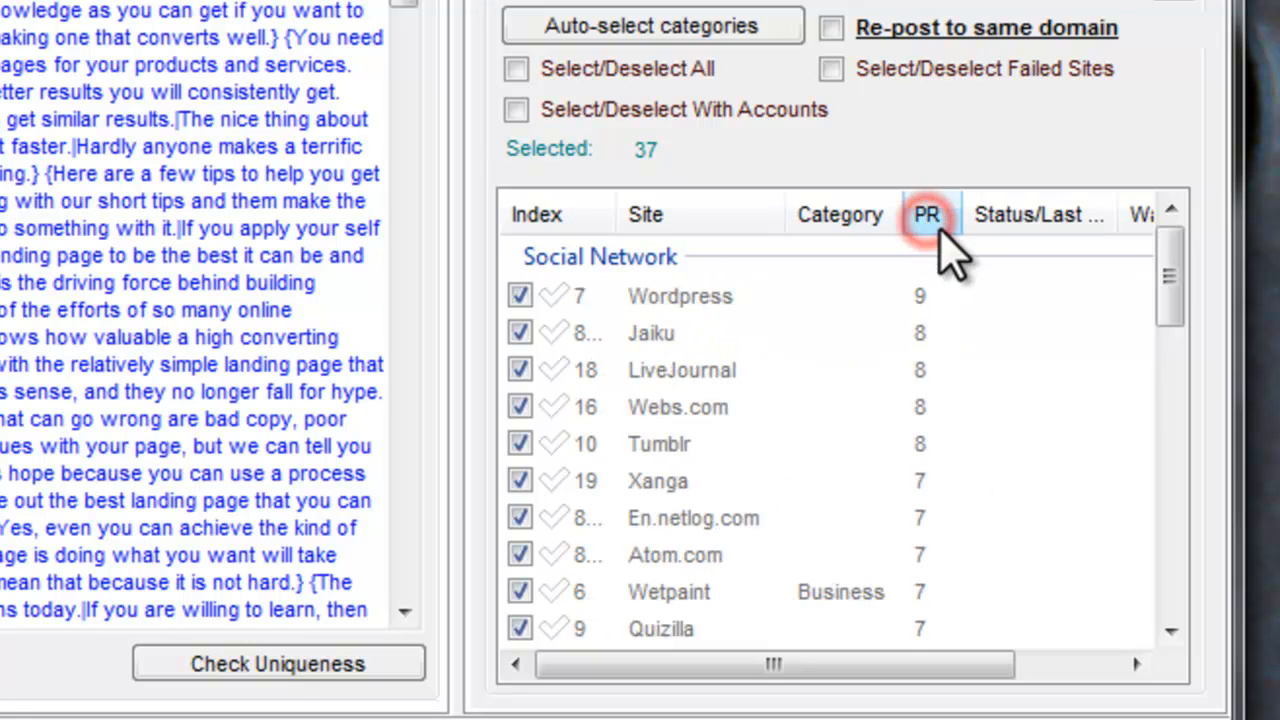
Step: Deselect Jaiku, LiveJournal, Webs.com, Tumblr, Xanga, En.netlog.com and Wetpaint in the T2 SN site list
left_click(519, 333)
left_click(519, 370)
left_click(519, 407)
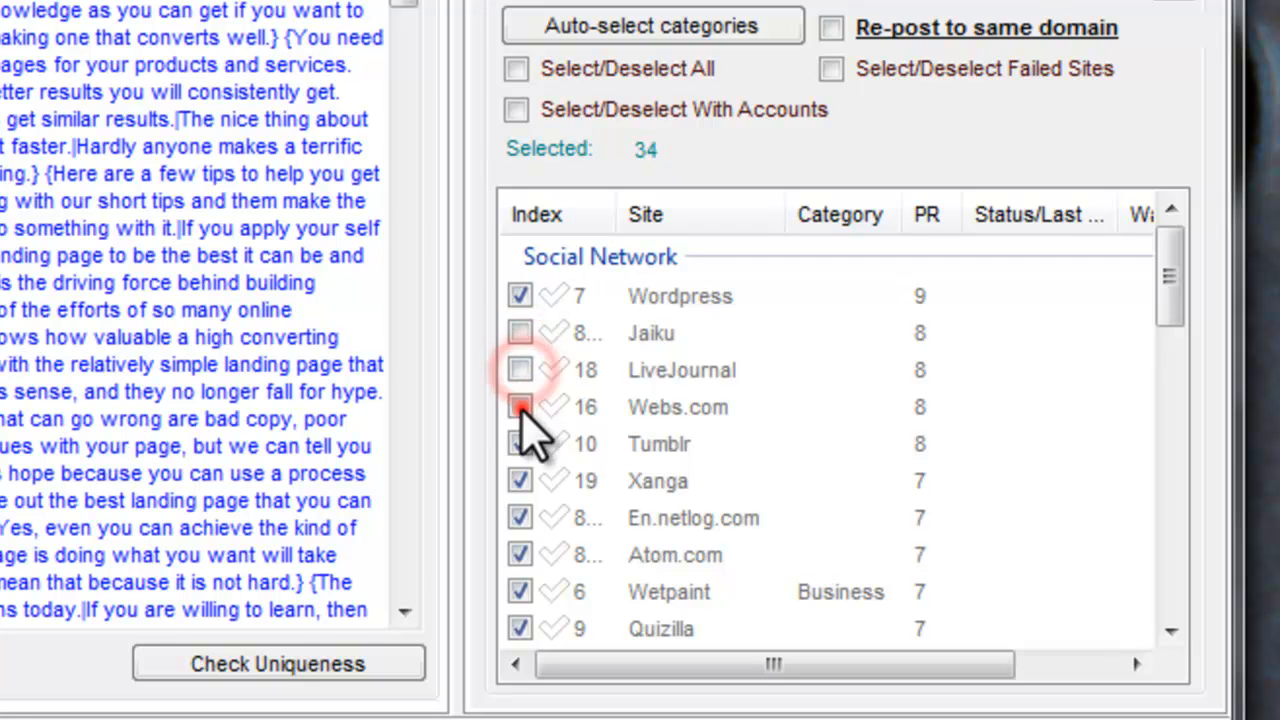
left_click(519, 447)
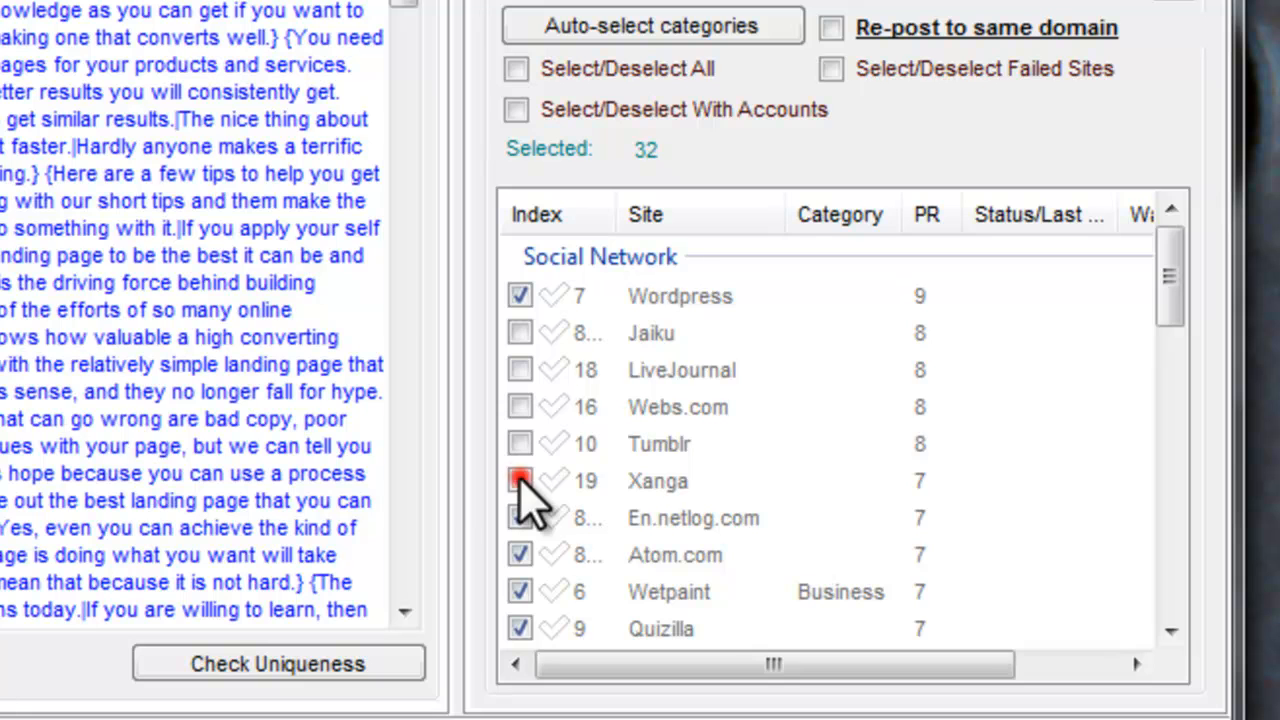
left_click(519, 518)
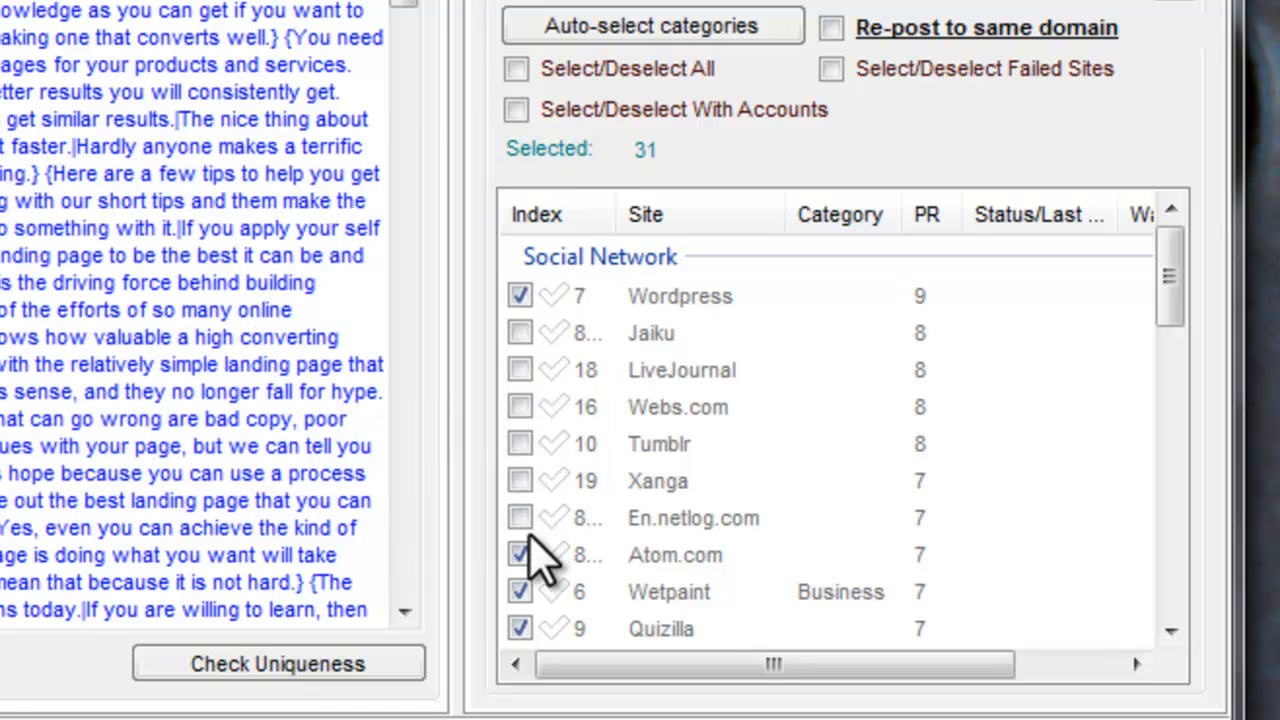
left_click(521, 592)
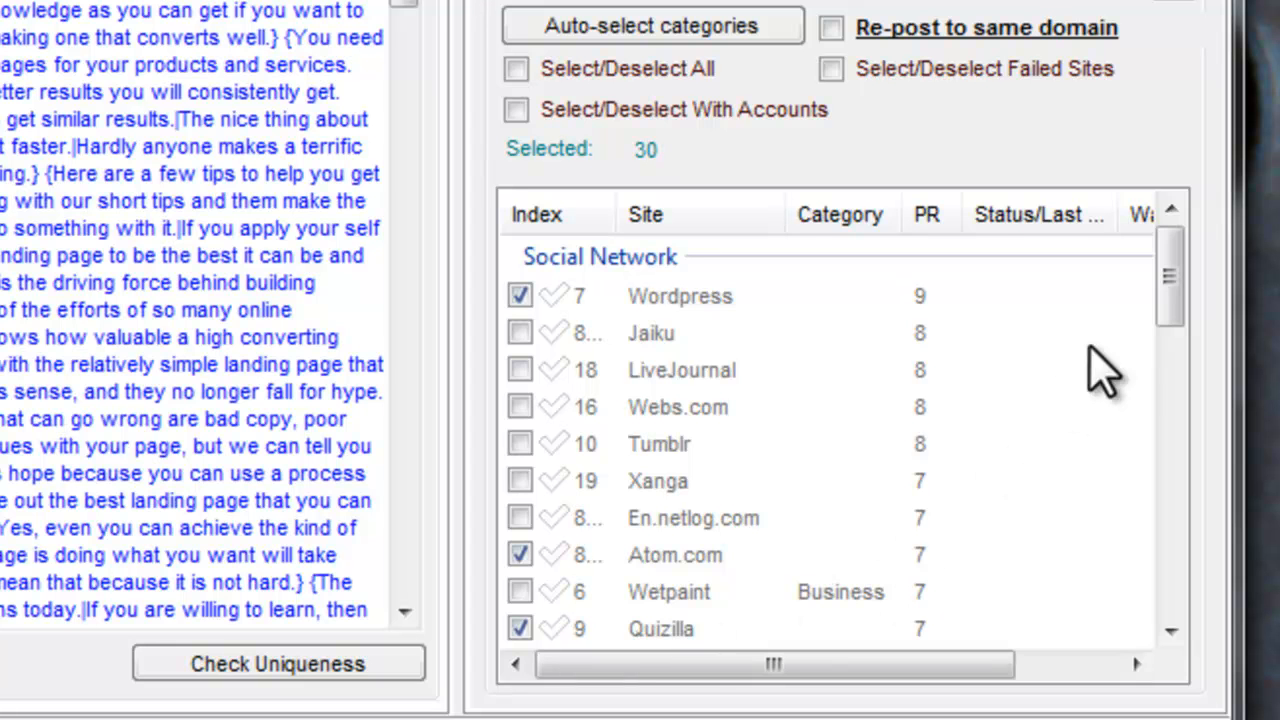
Step: Open the category choices for Ziki.net among the PR 4 sites and include the site in the T2 SN selection
mouse_move(1165, 277)
left_mouse_down()
mouse_move(1225, 510)
mouse_move(1192, 610)
mouse_move(1246, 337)
mouse_move(1235, 285)
mouse_move(1234, 612)
mouse_move(1234, 405)
mouse_move(1206, 250)
mouse_move(1218, 578)
left_mouse_up()
left_click(838, 430)
left_click(886, 431)
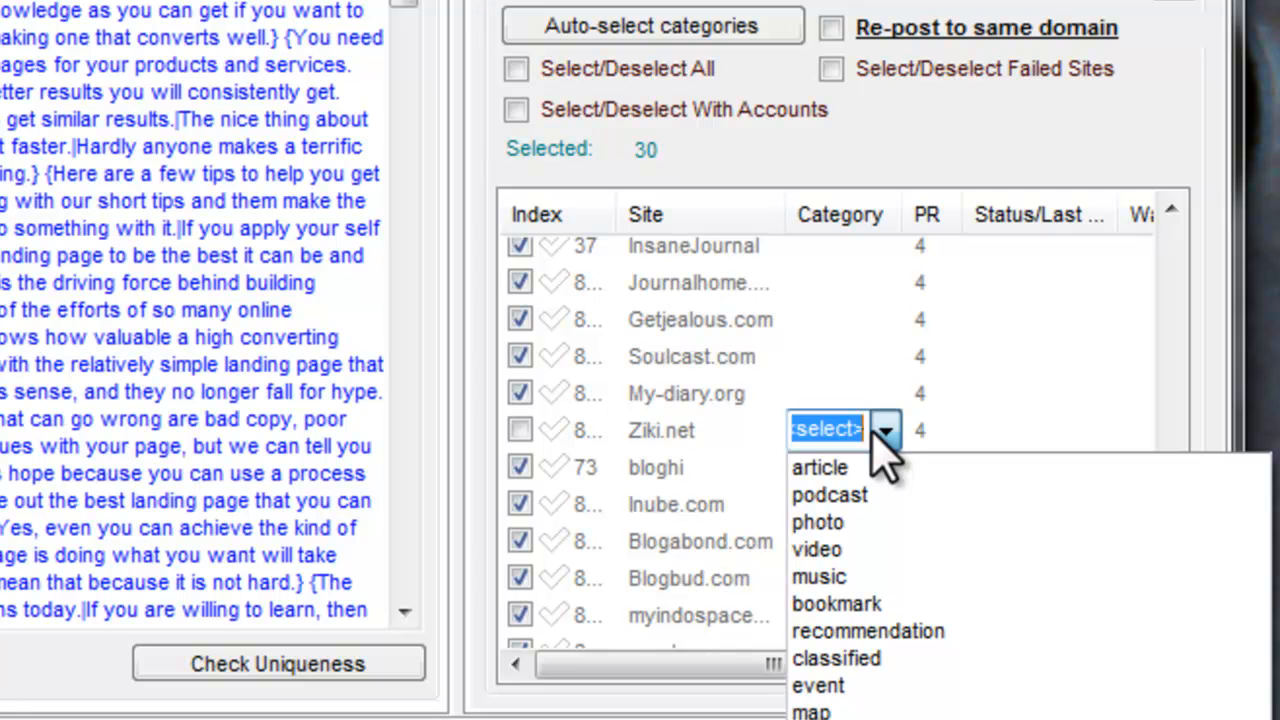
left_click(520, 431)
left_click_drag(1194, 592, 1212, 382)
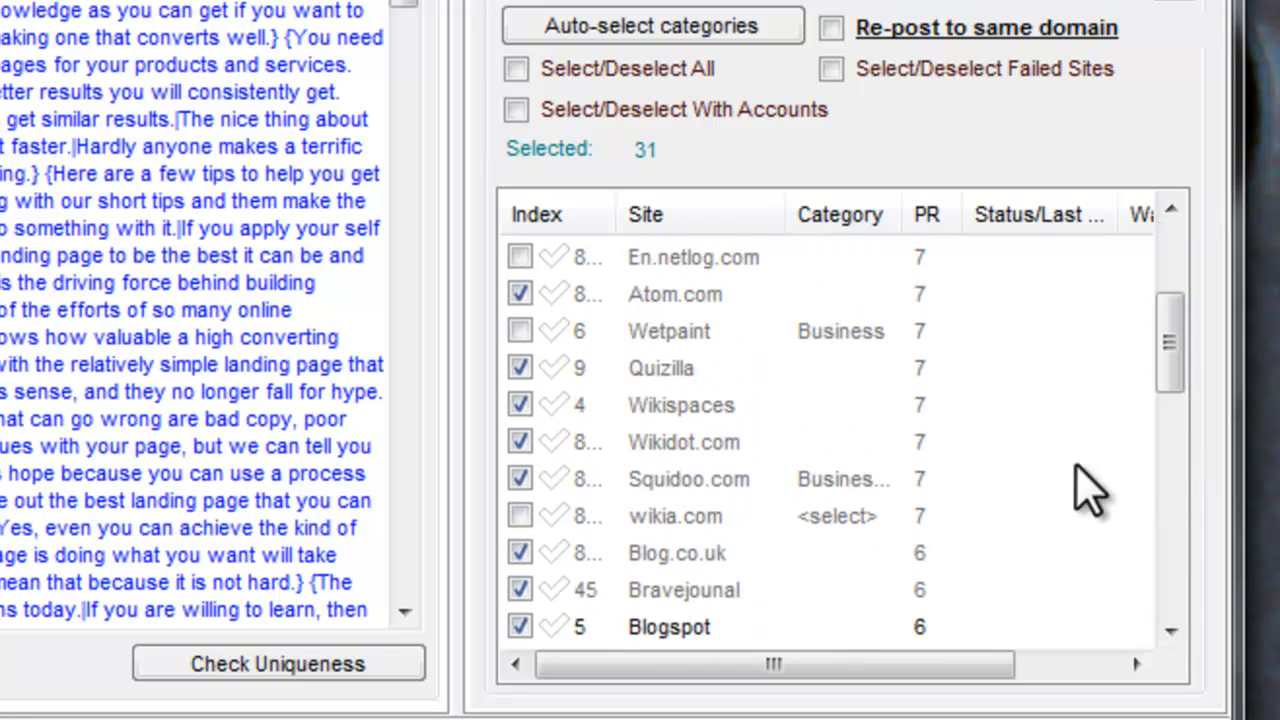
Step: Set the category of wikia.com to Other and include the site in the T2 SN selection
left_click(846, 517)
left_click(887, 518)
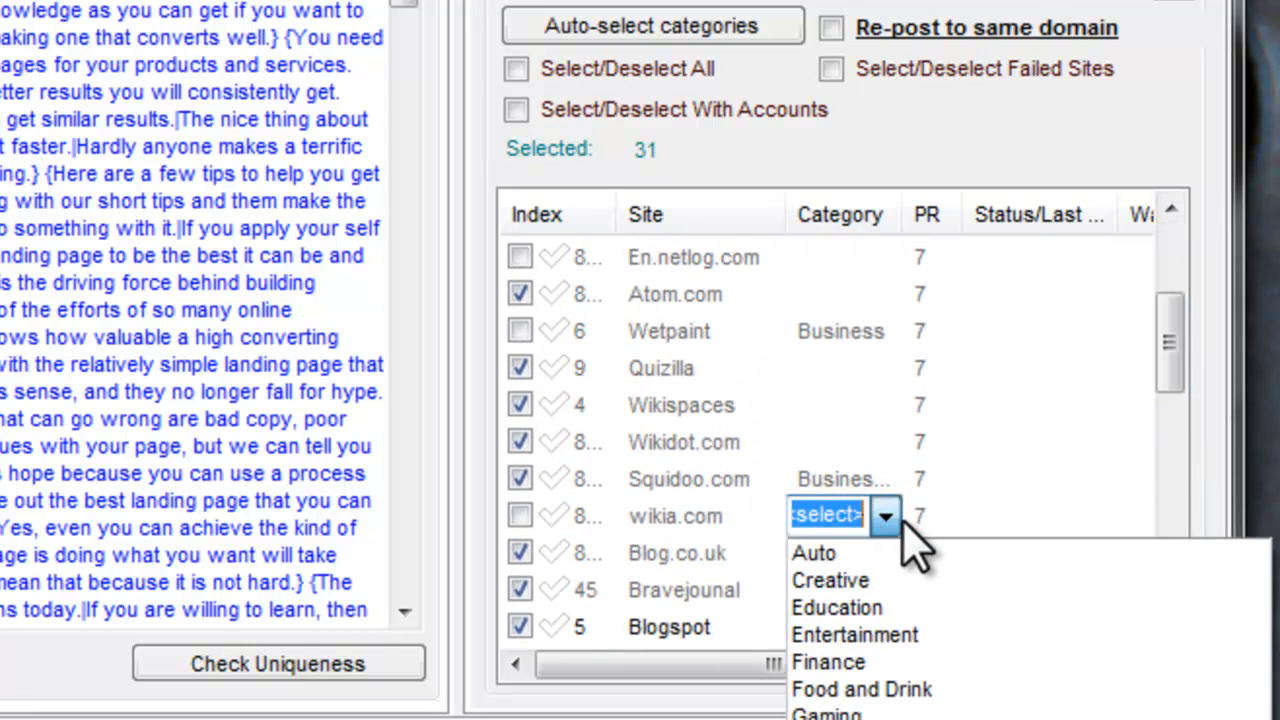
left_click(897, 608)
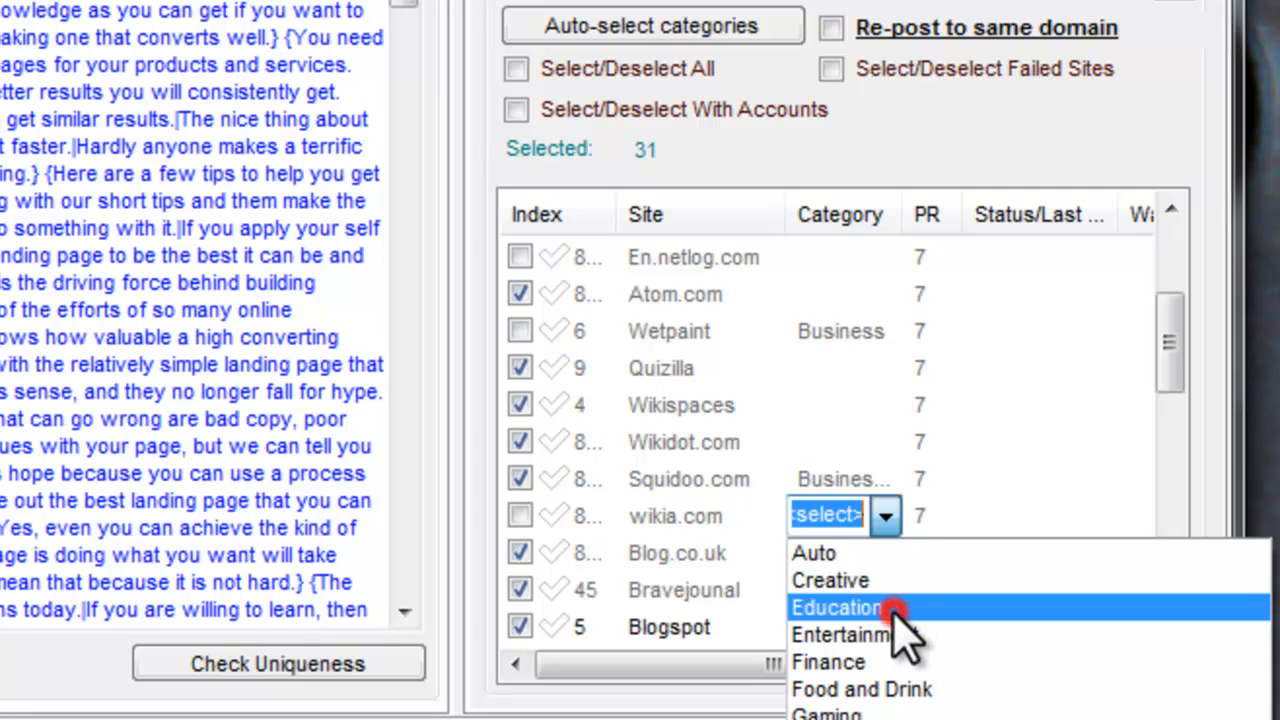
left_click(893, 518)
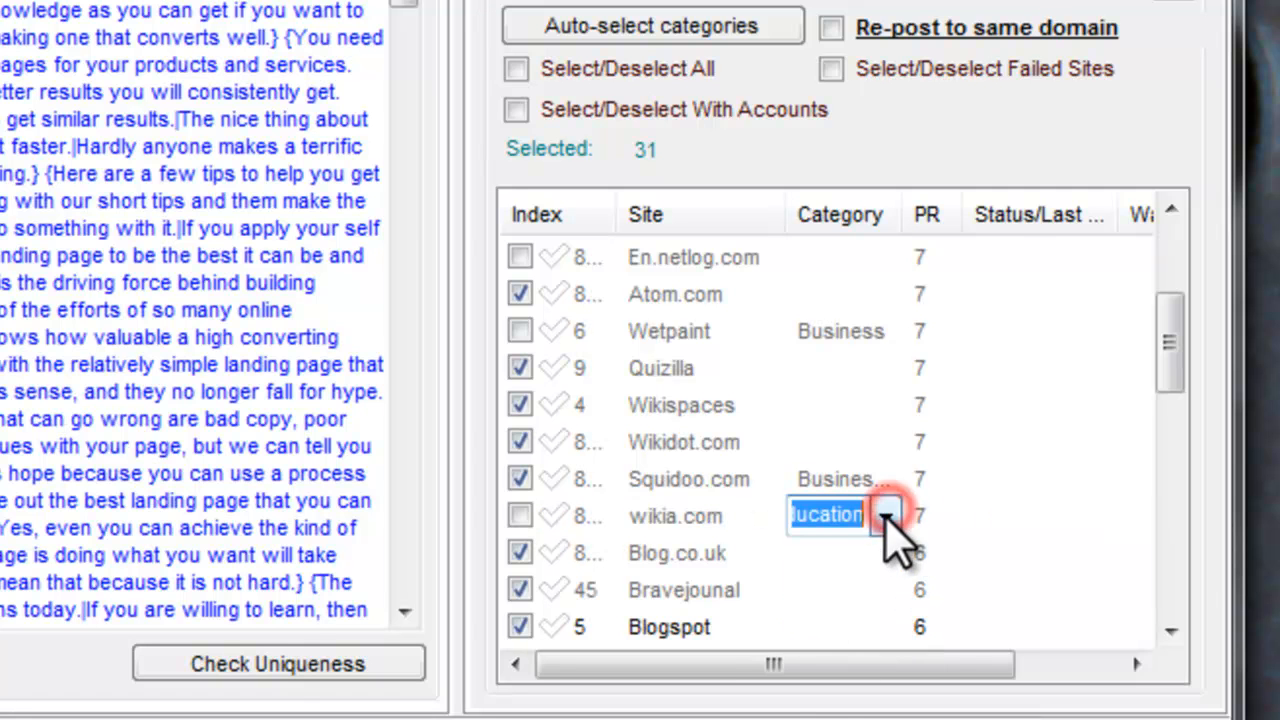
left_click(890, 517)
left_click(900, 718)
left_click(519, 515)
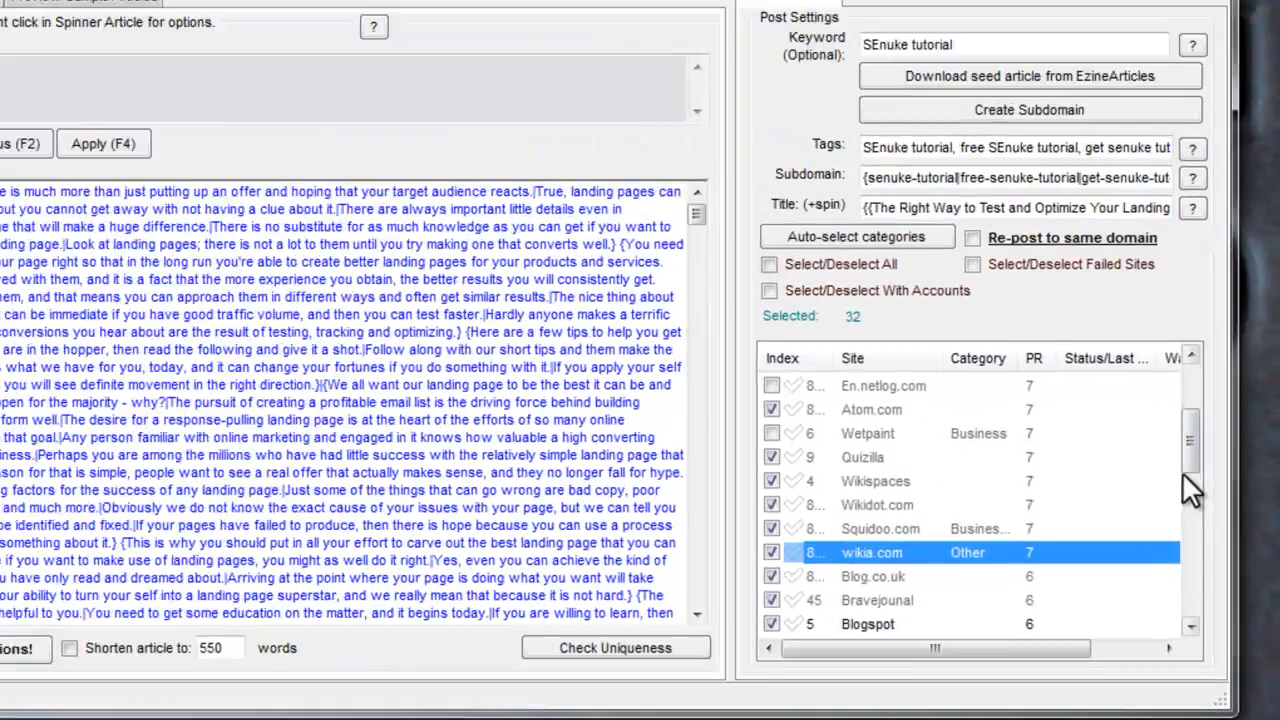
Step: Return to the start of the site list and close the T2 SN project
left_click_drag(1185, 464, 1220, 403)
left_click(1211, 391)
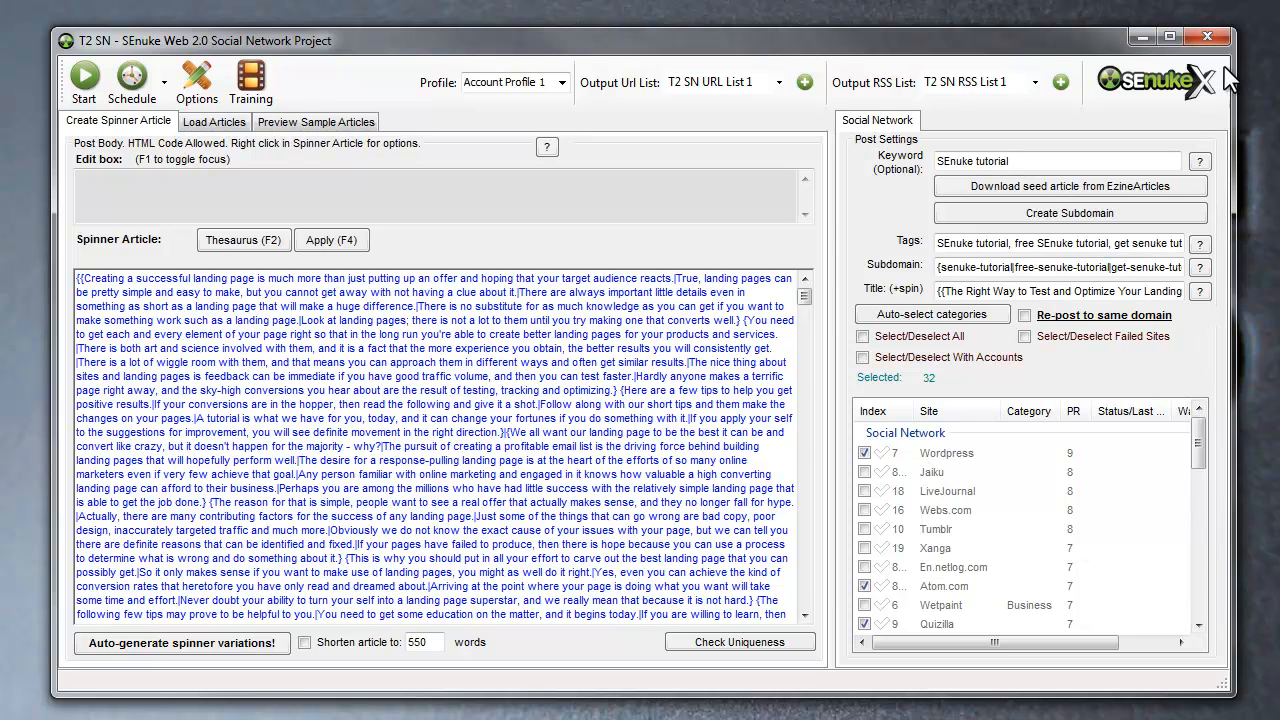
left_click(1207, 37)
left_click(614, 440)
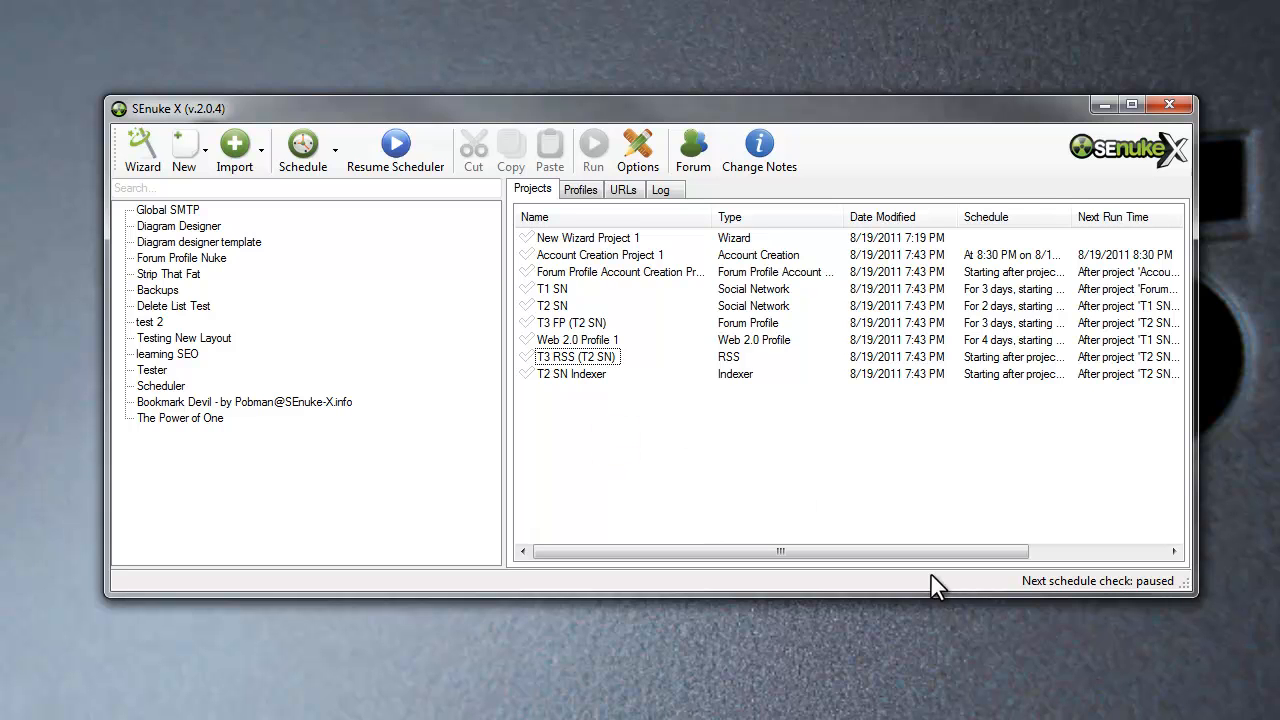